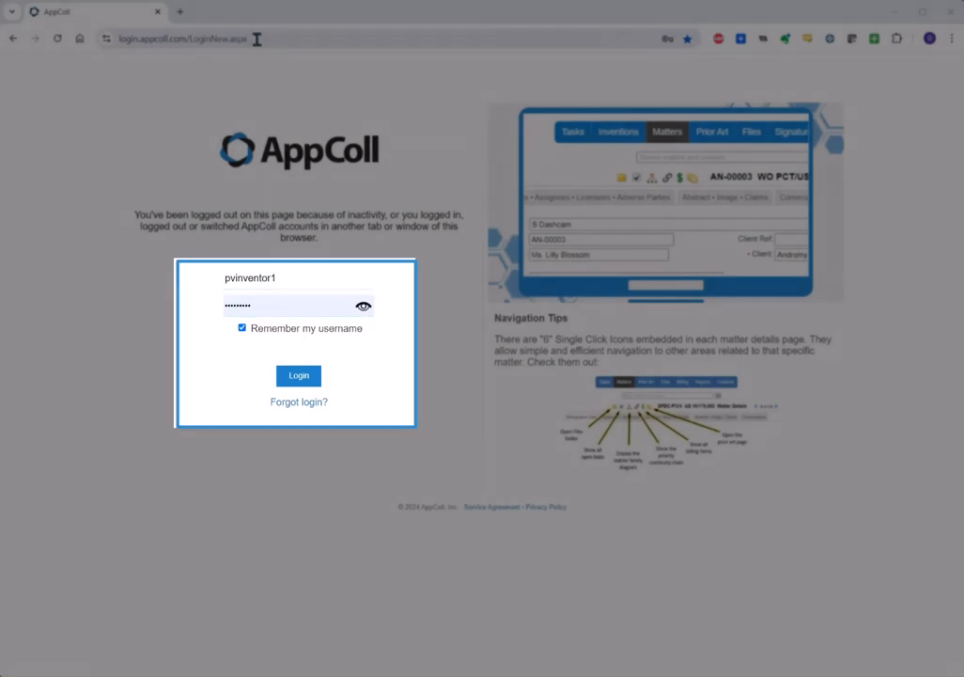
Log in to AppColl with the saved credentials and load the Inventions Home dashboard.
click(254, 38)
click(166, 150)
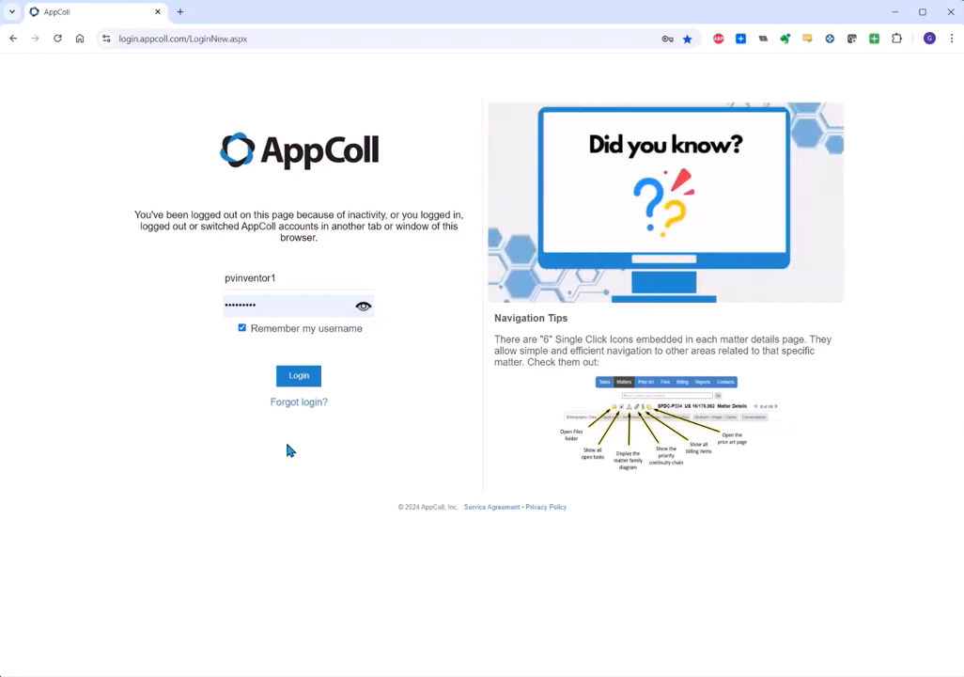
click(301, 380)
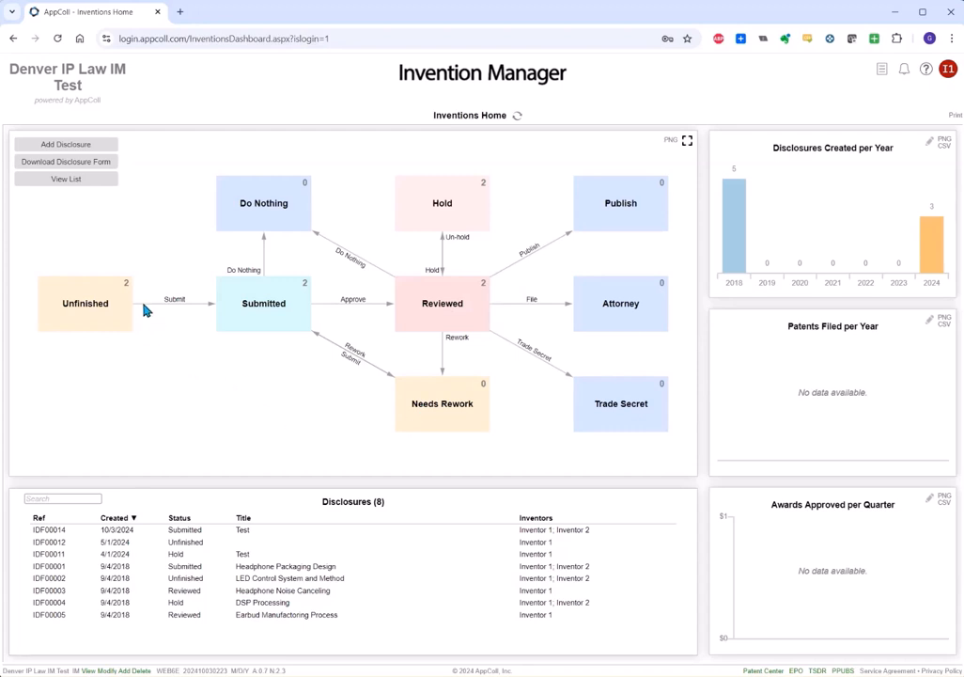
Filter the flow diagram from Unfinished to Submitted, leaving IDF00014 and IDF00001 listed.
click(114, 297)
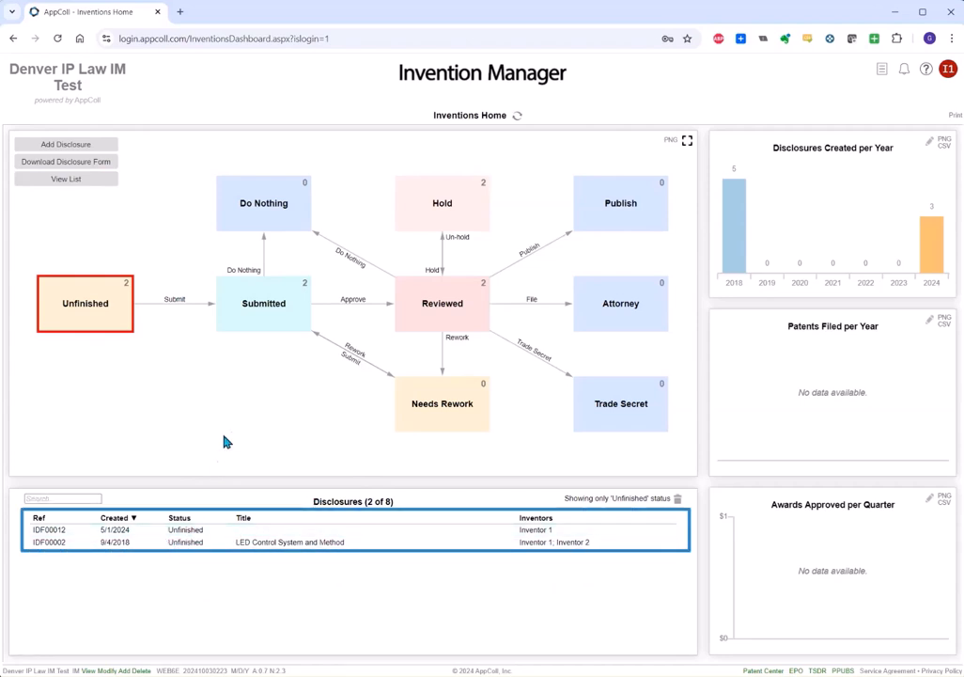
click(285, 313)
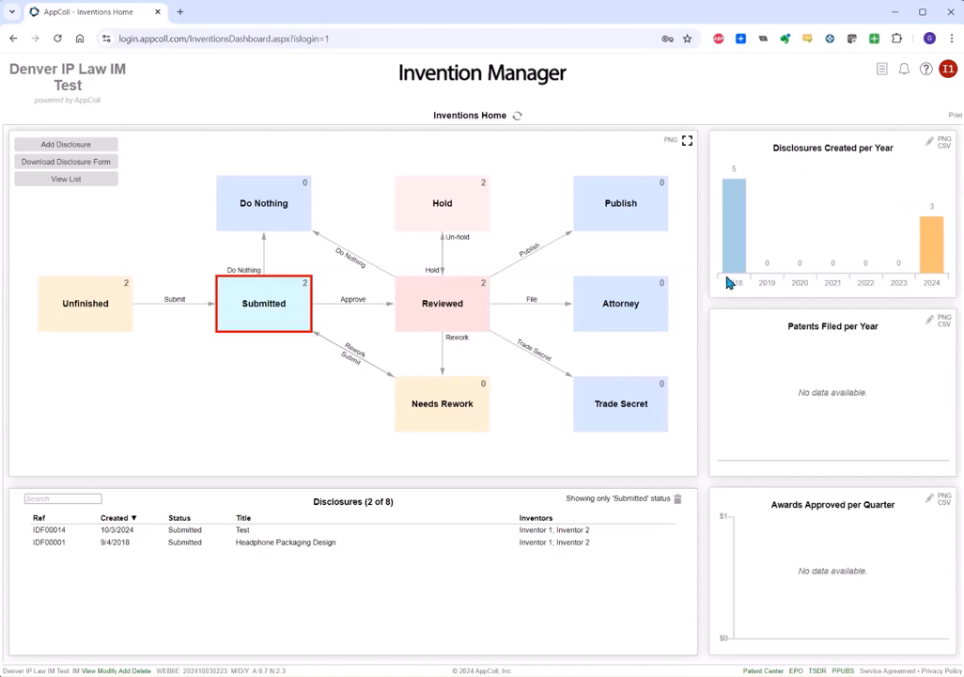
mouse_move(738, 232)
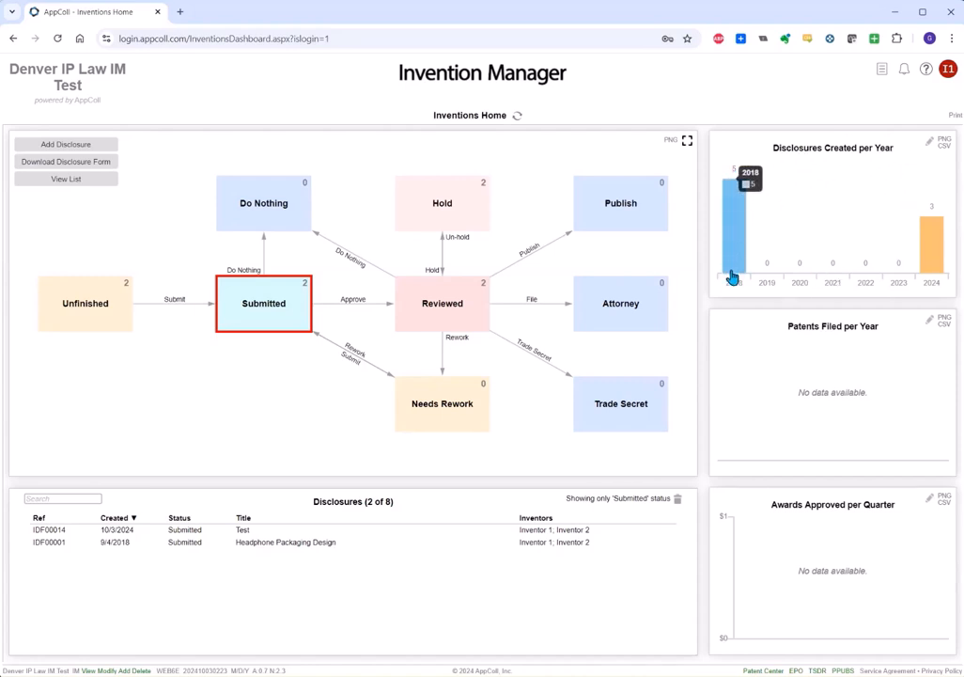
mouse_move(928, 273)
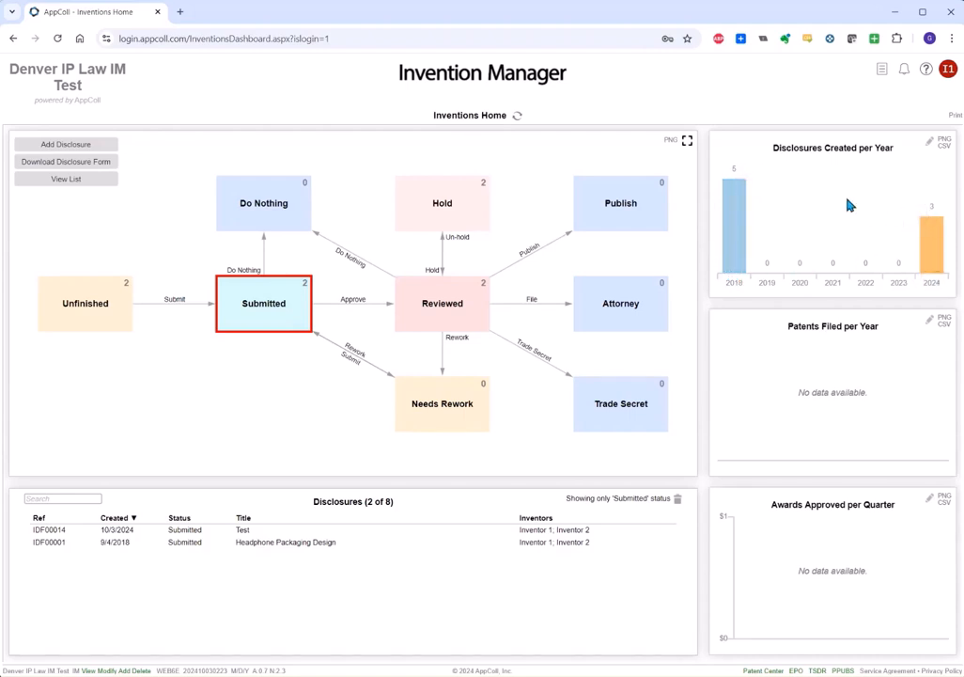
click(928, 142)
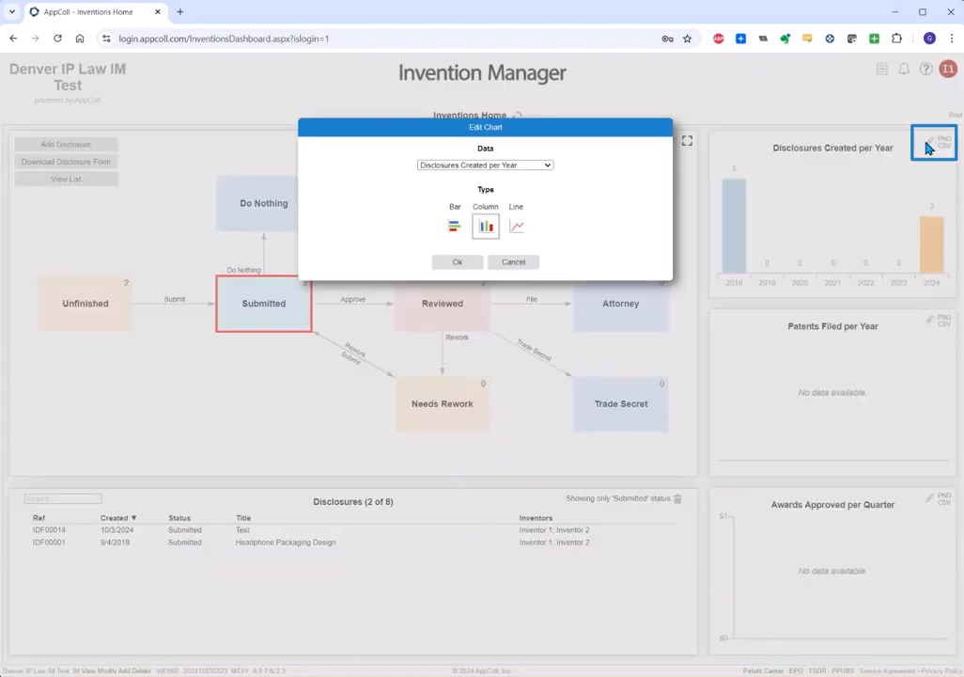
click(504, 167)
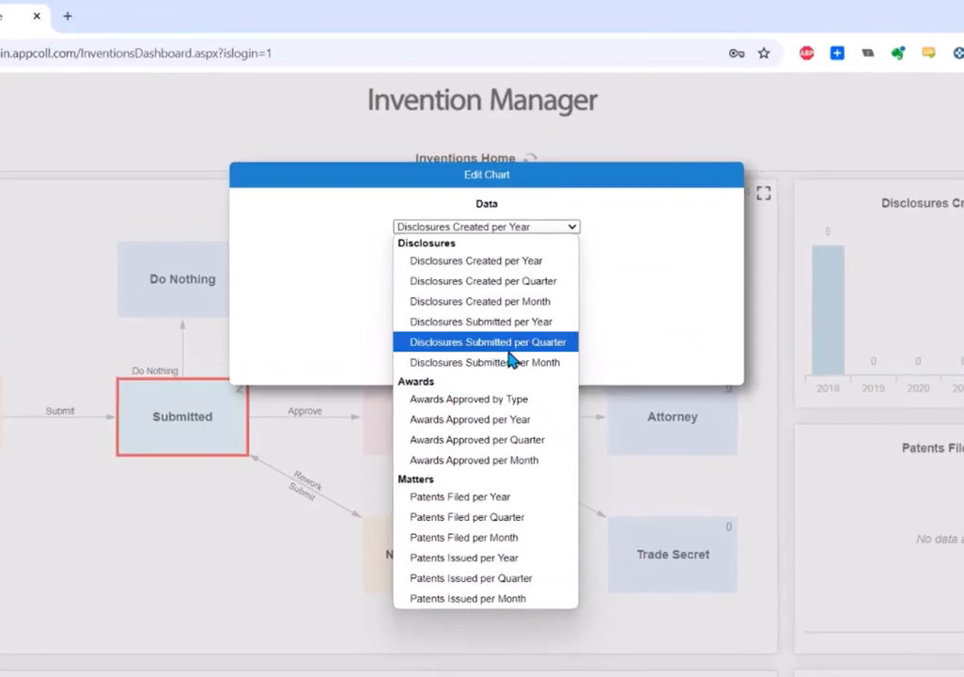
click(656, 331)
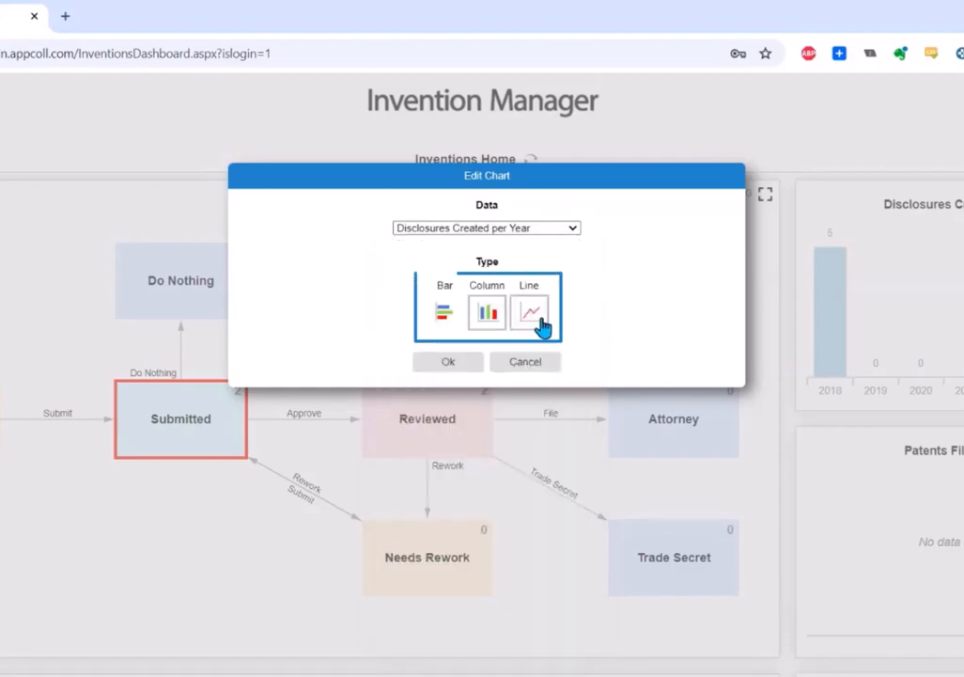
click(526, 363)
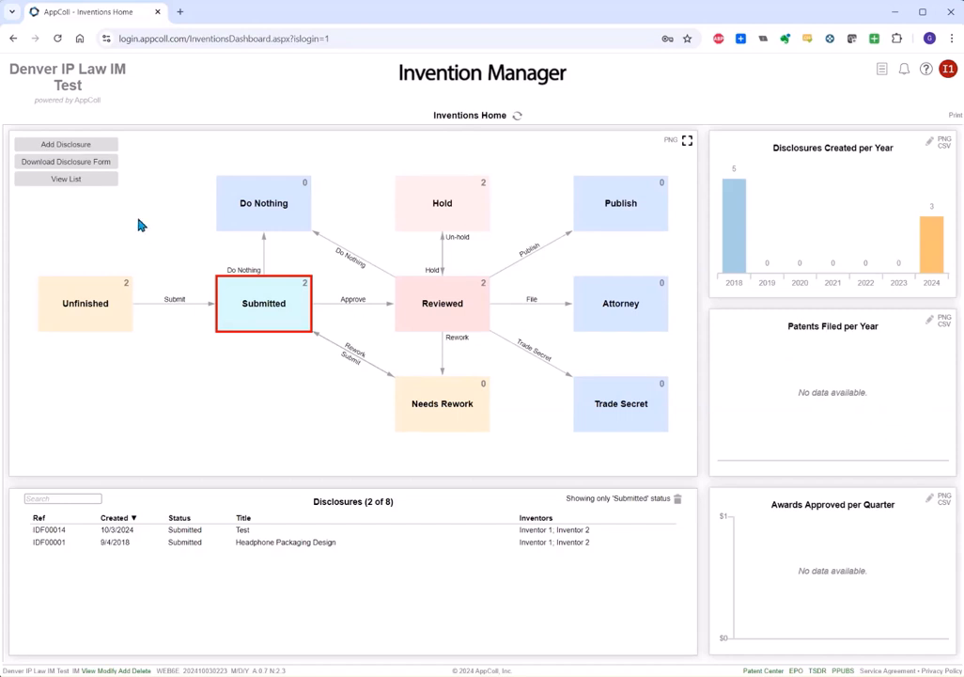
Remove the Submitted status filter so all 8 disclosures are listed.
click(68, 185)
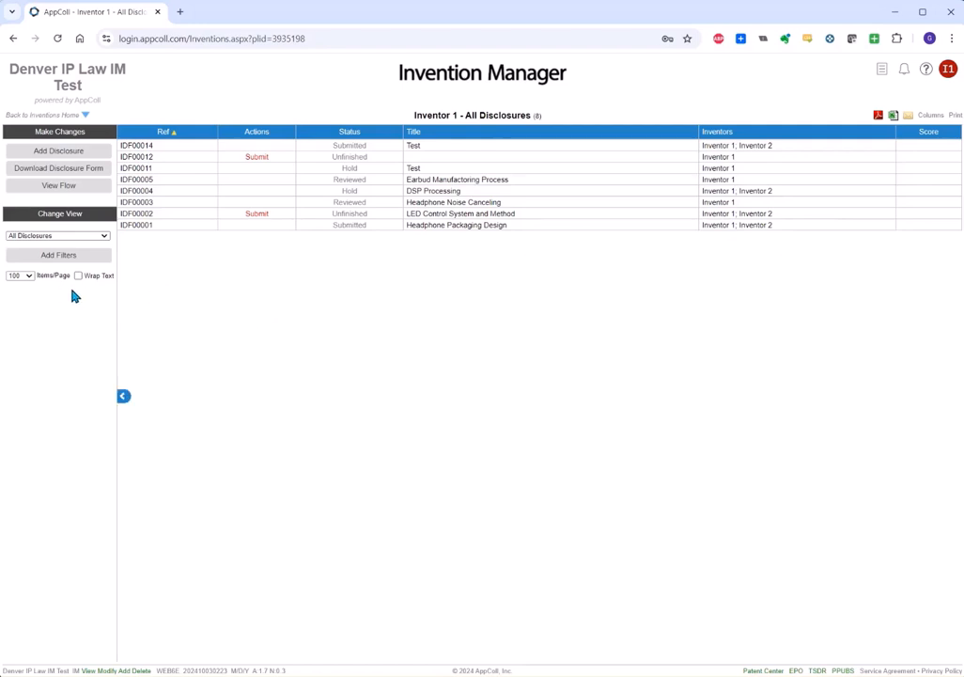
Start a new invention disclosure and enter the title 'Test'.
click(59, 153)
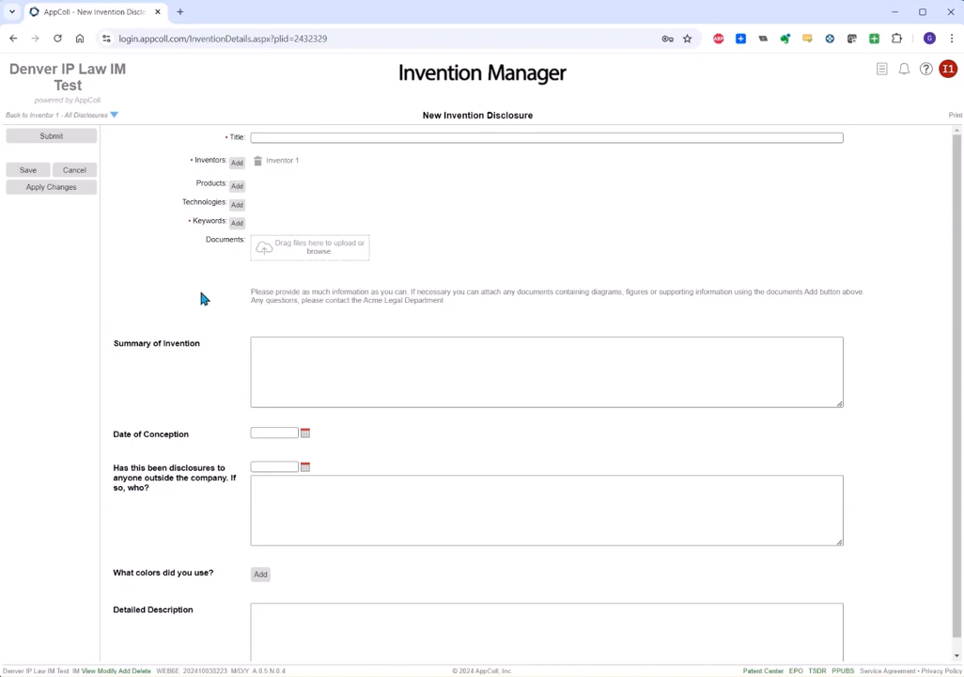
click(282, 137)
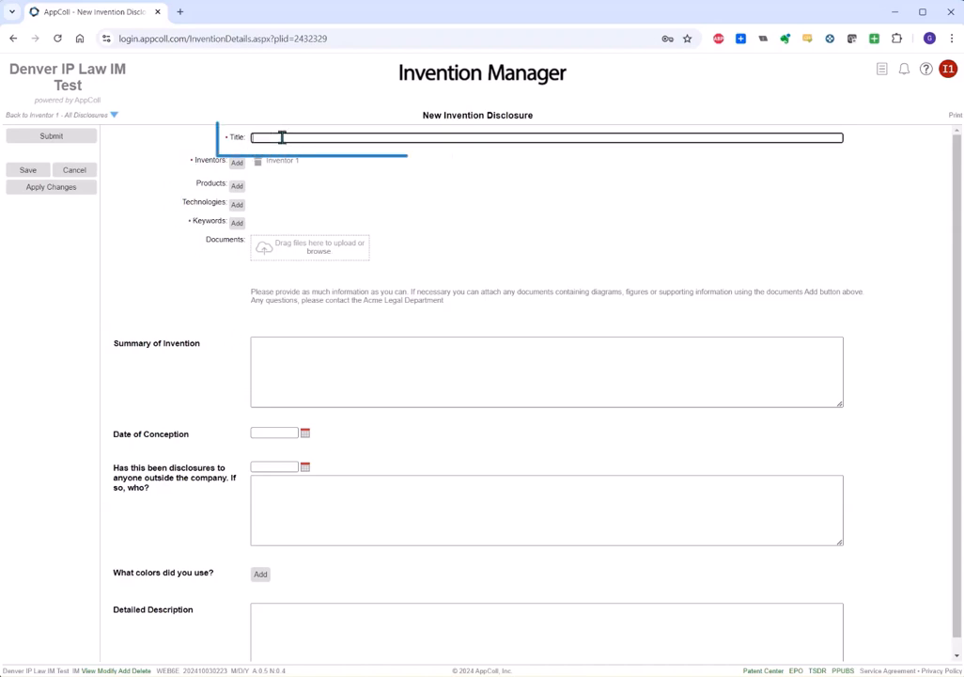
text(Test)
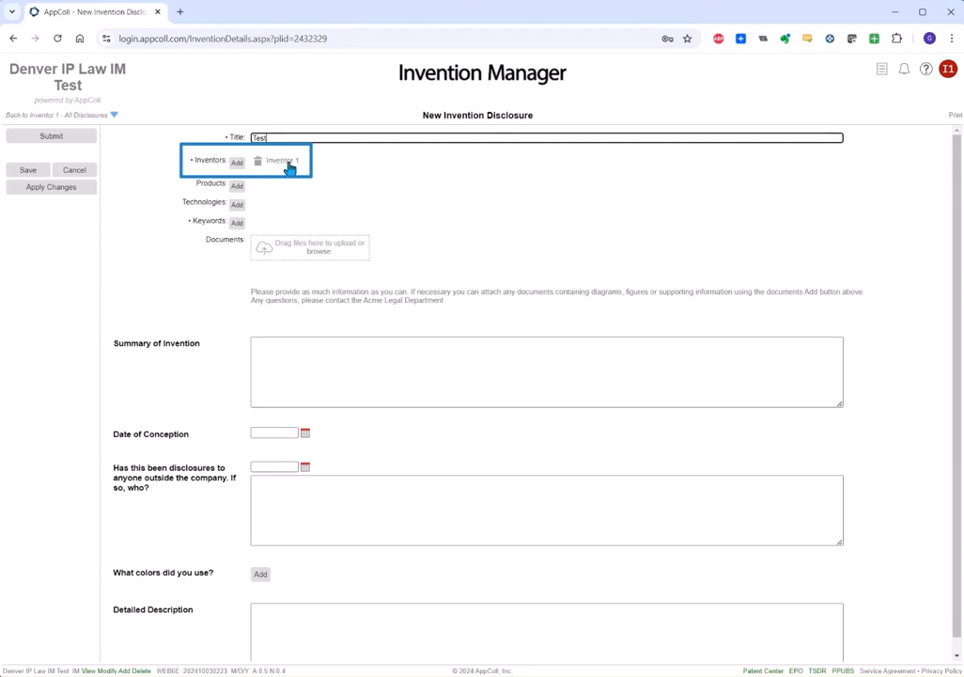
Add Inventor 2 alongside Inventor 1 in the disclosure's inventors list.
click(236, 163)
click(493, 151)
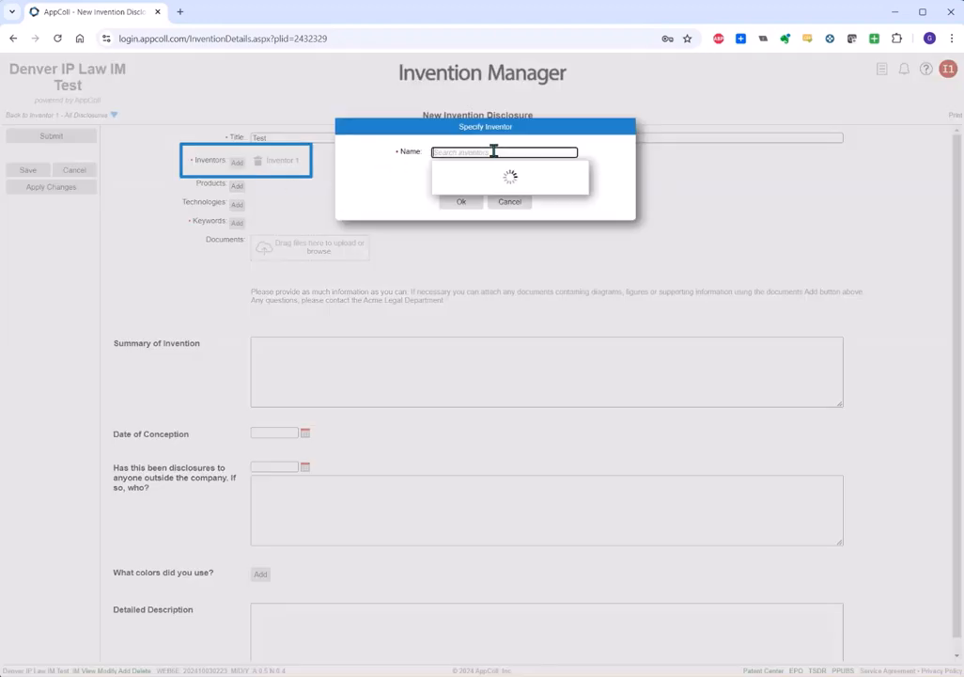
click(468, 260)
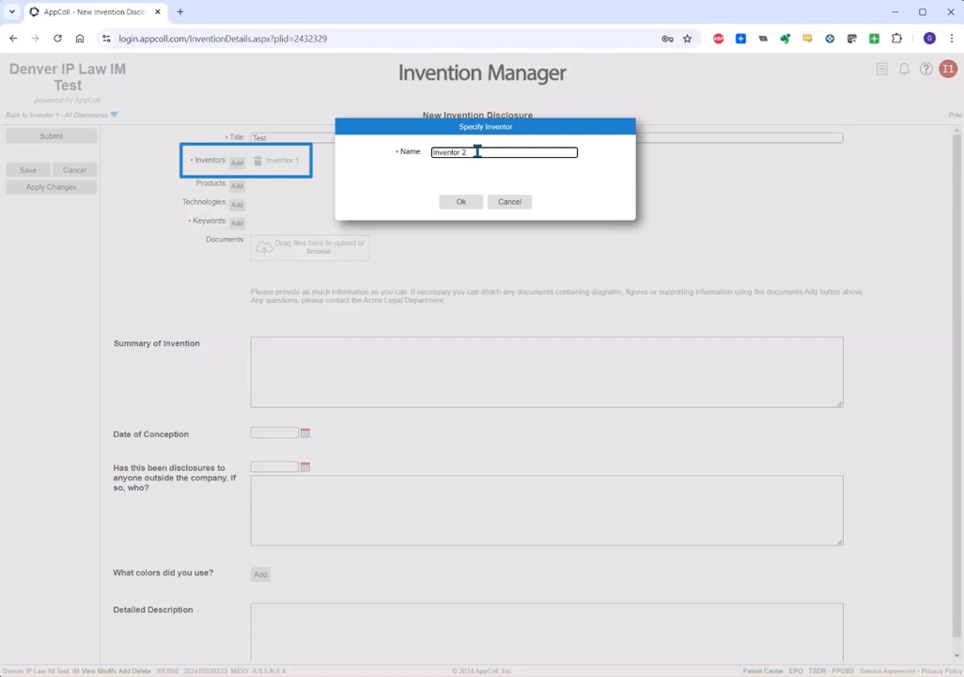
click(461, 202)
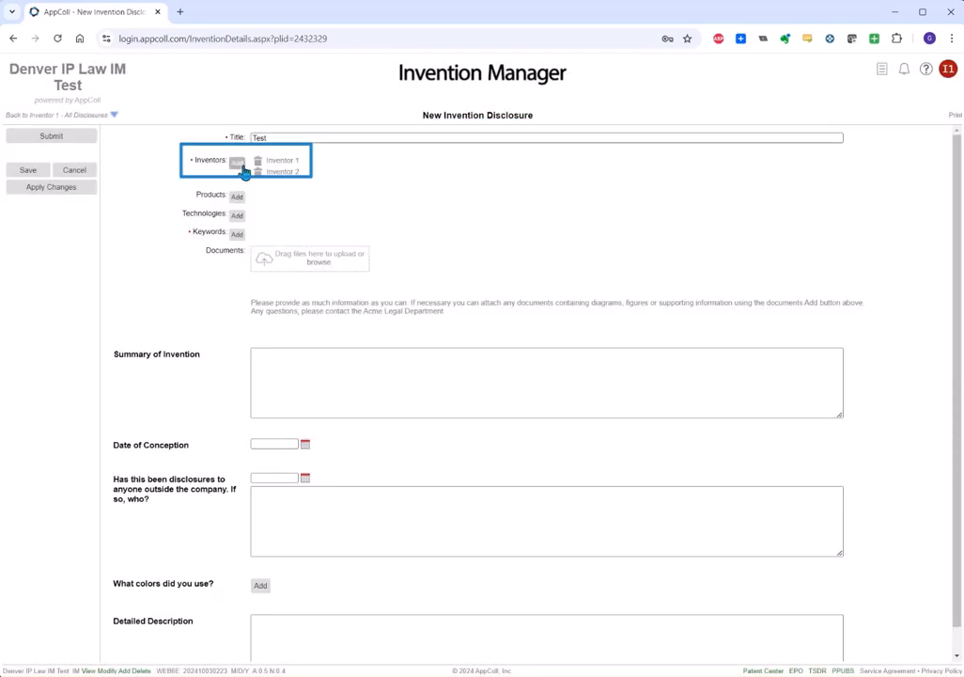
click(239, 164)
click(455, 152)
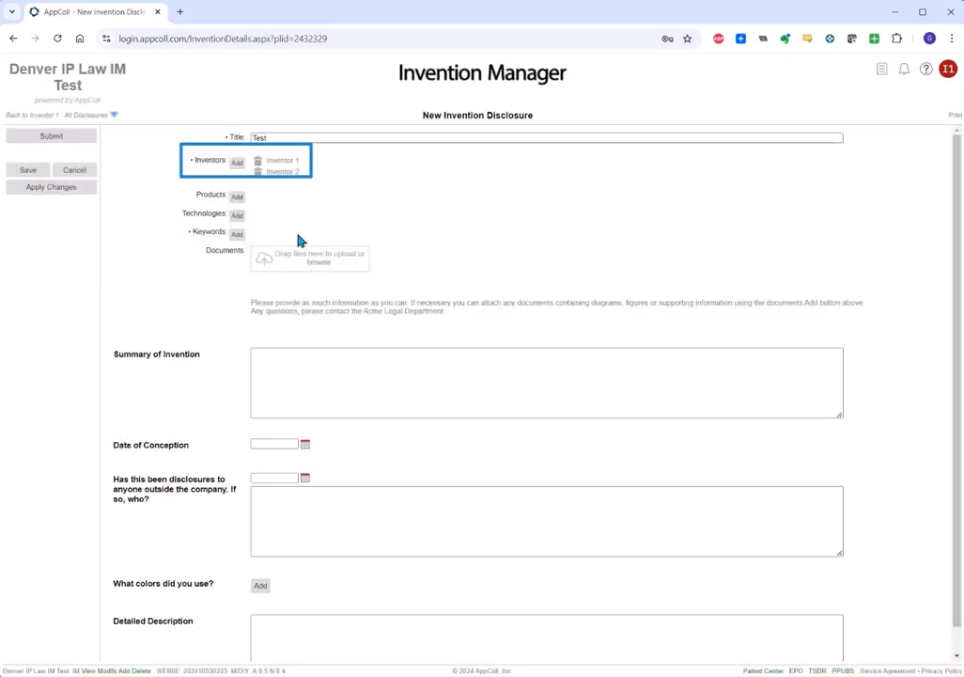
Attach DSP 1 Chip and Audio Illusion Headphones as related products.
click(238, 199)
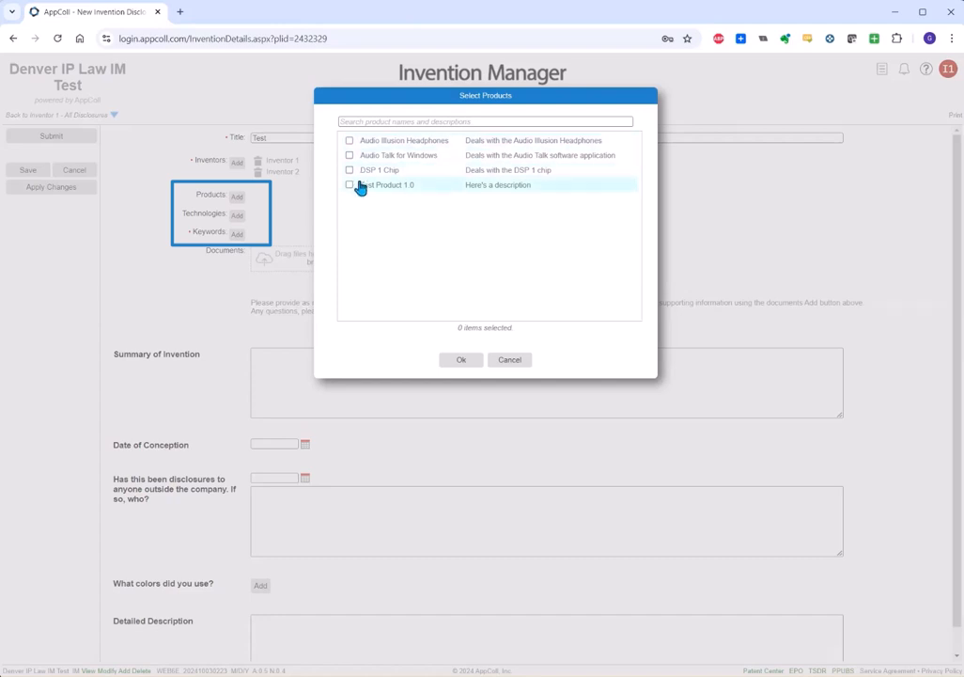
click(350, 170)
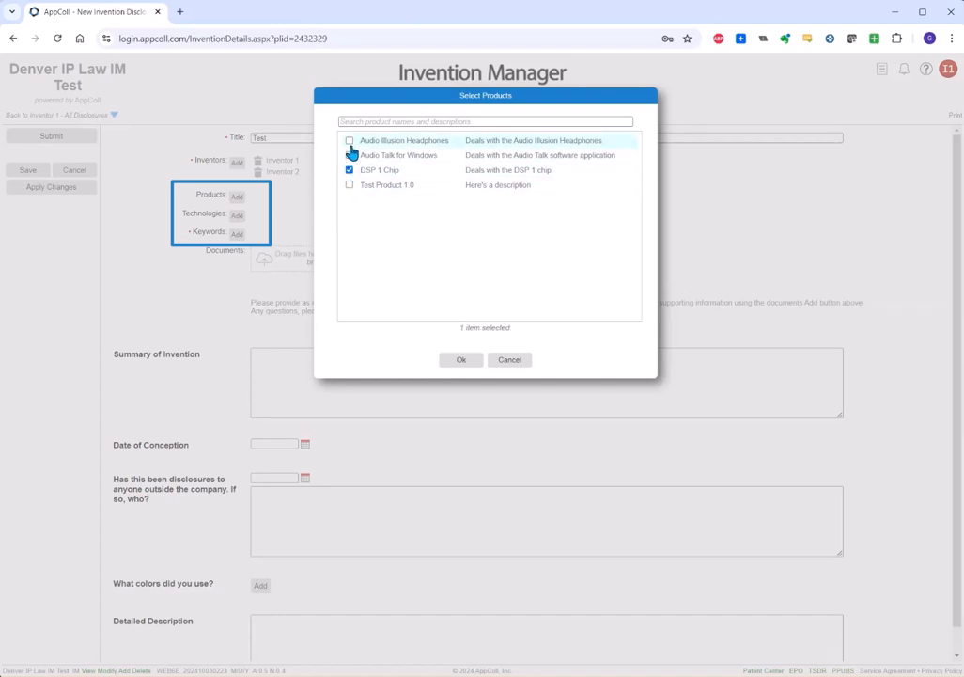
click(349, 141)
click(459, 362)
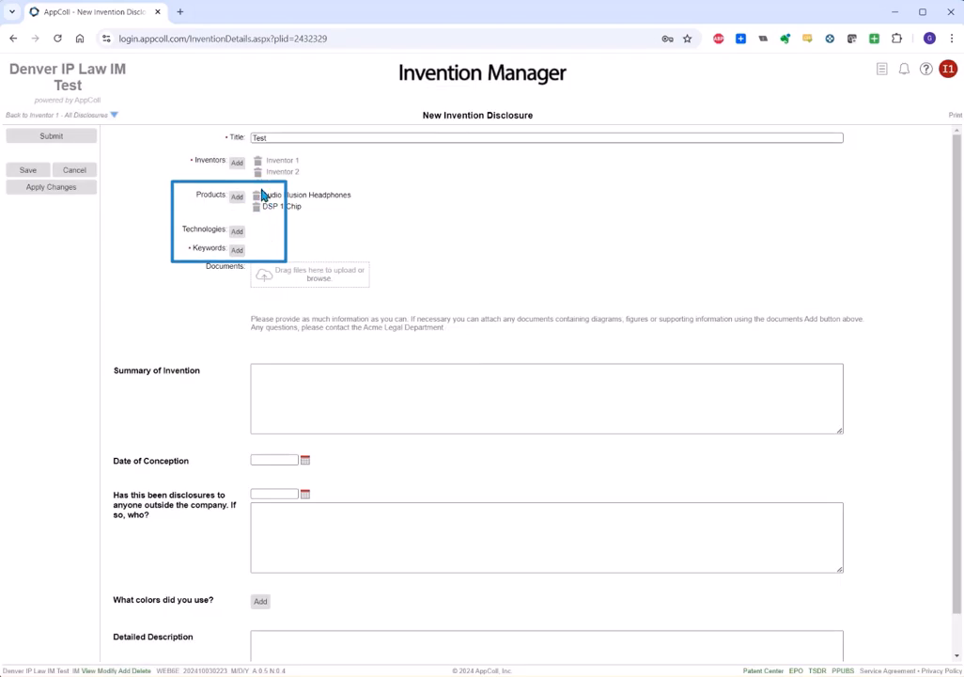
Add Sonic as the disclosure's keyword.
click(236, 250)
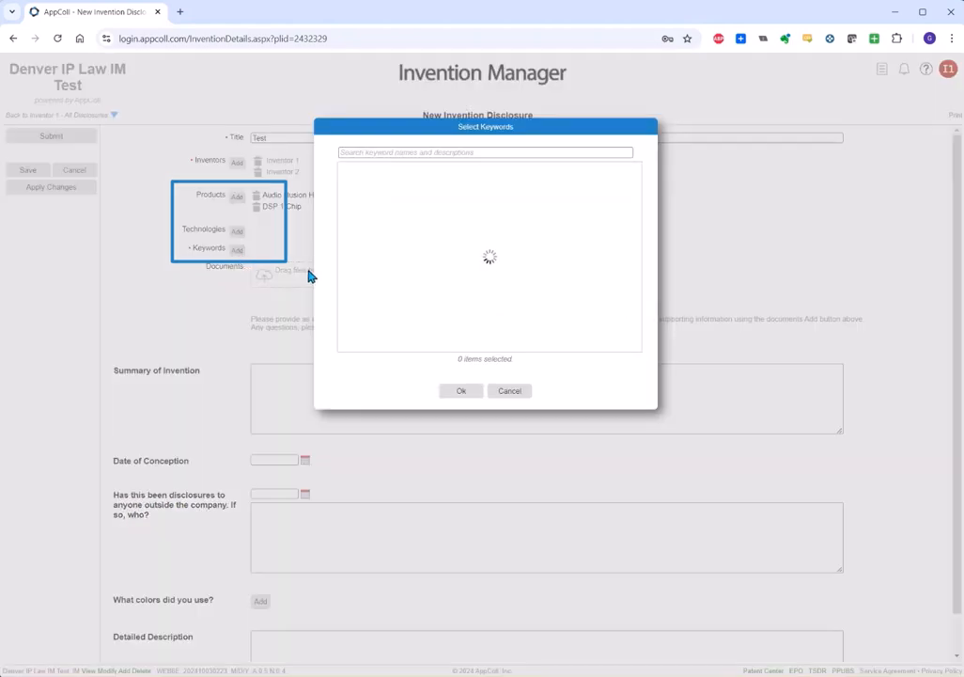
click(350, 215)
click(461, 390)
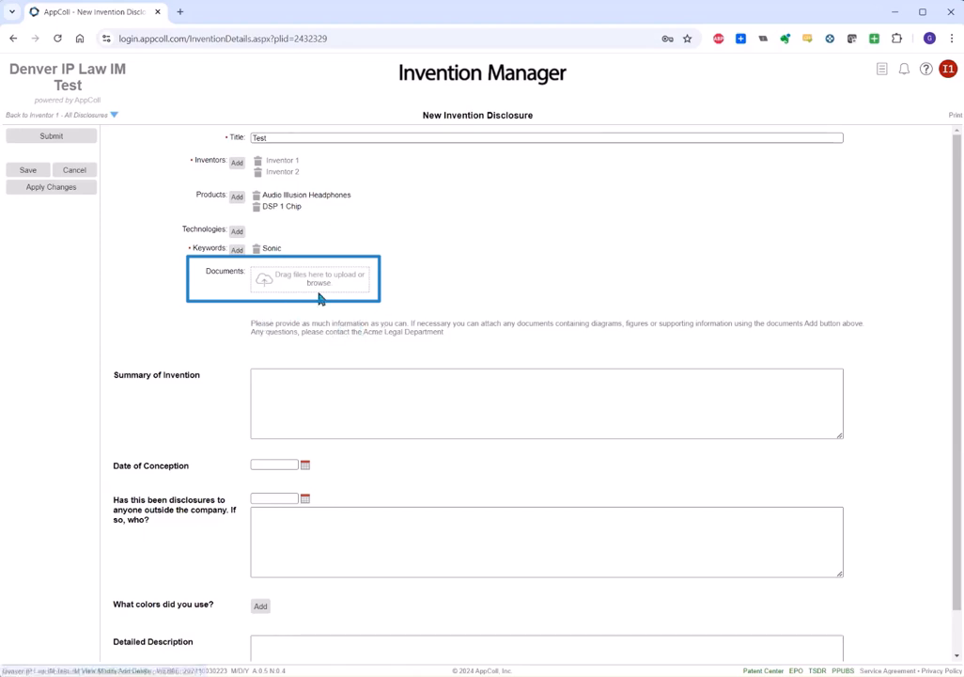
scroll(297, 331, down, 1)
click(285, 334)
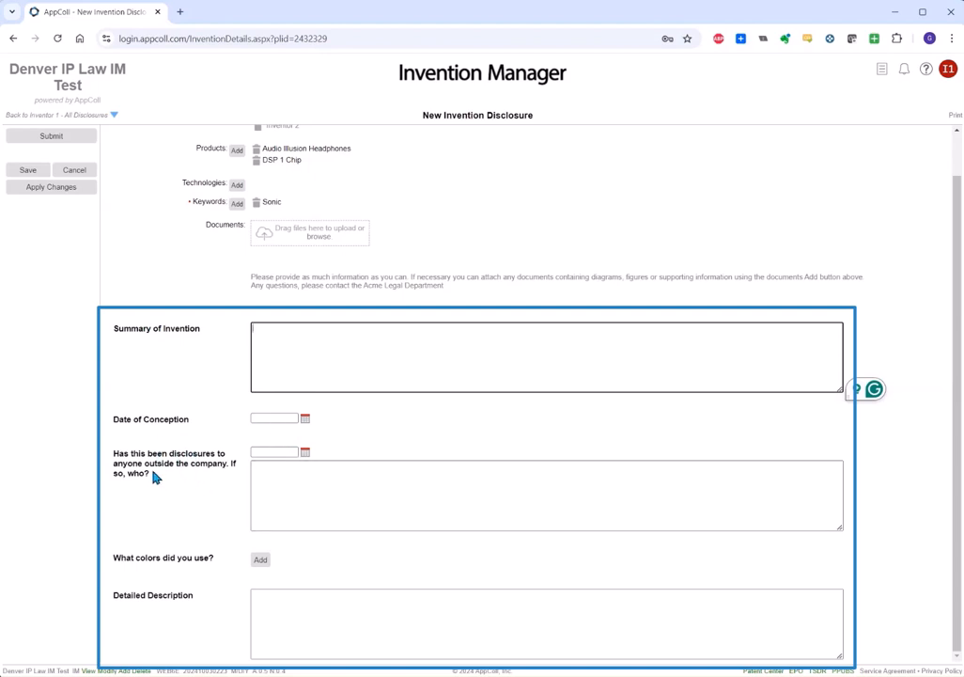
click(305, 452)
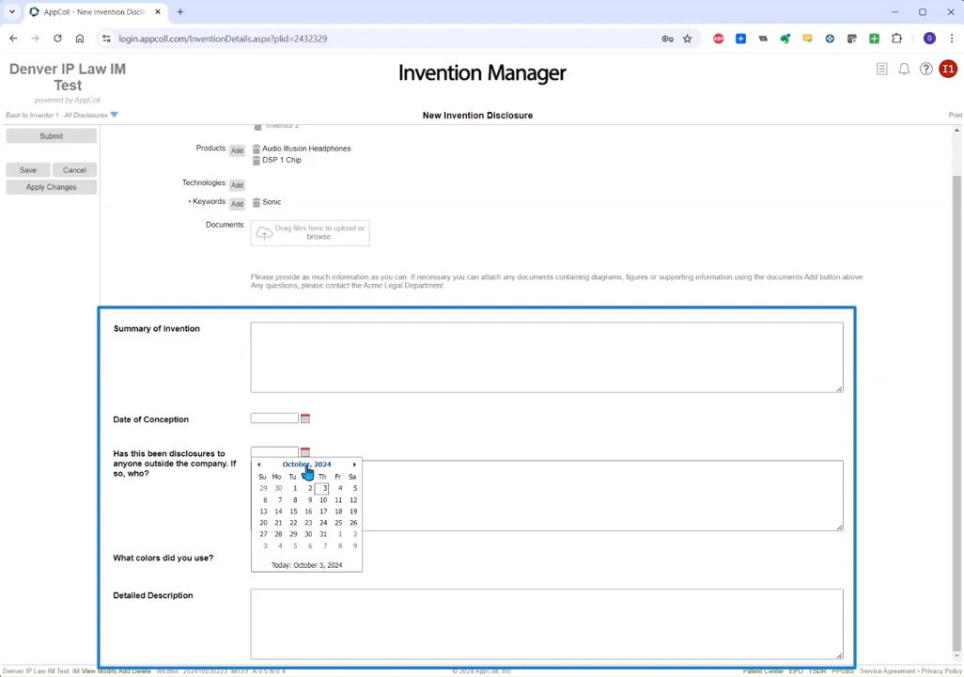
click(325, 490)
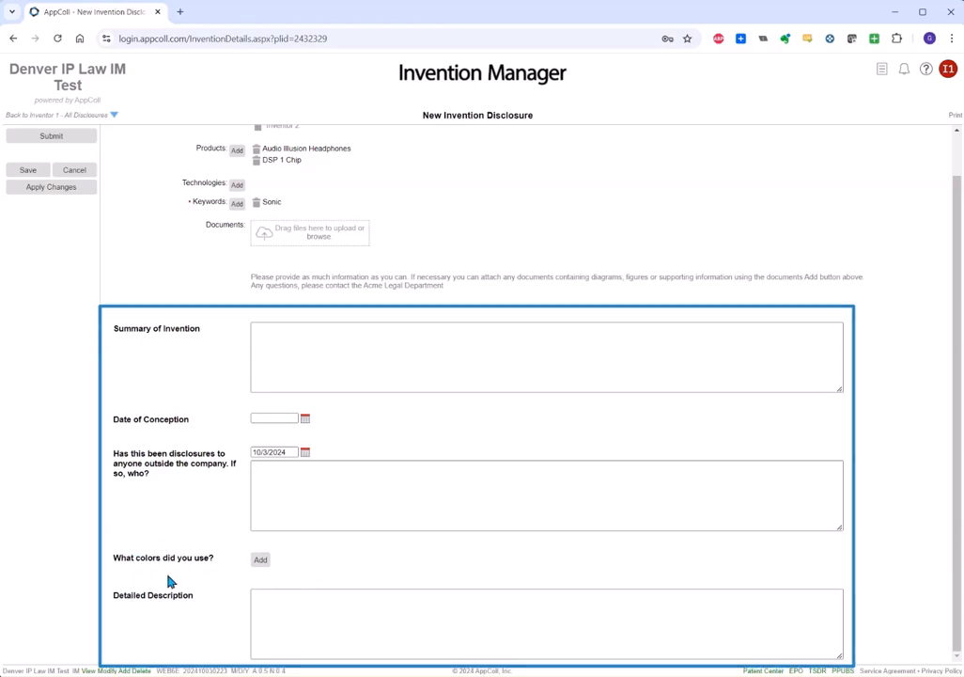
click(259, 561)
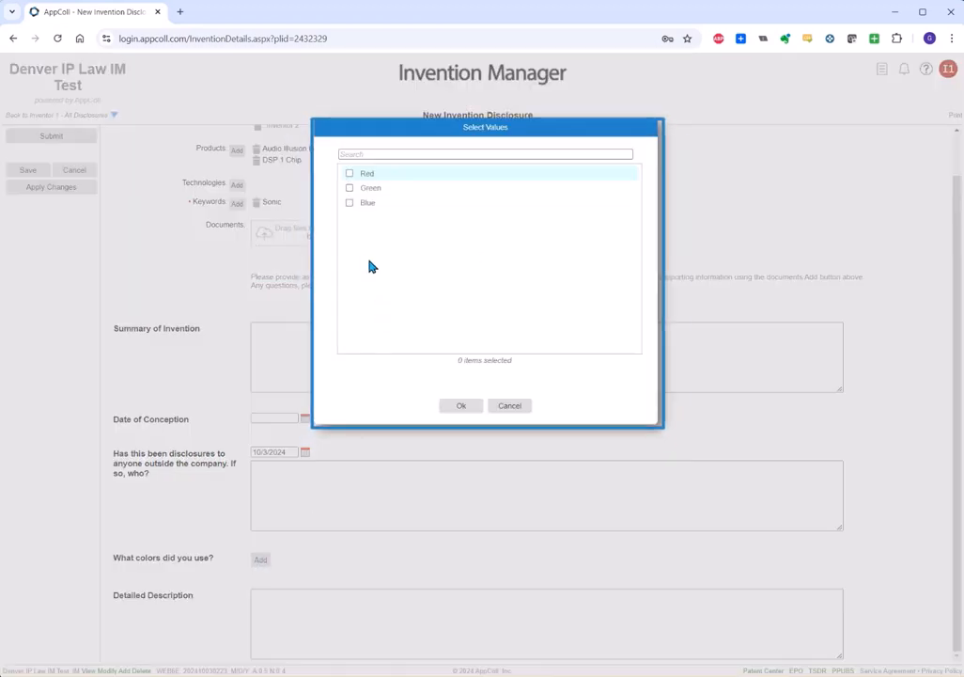
click(349, 202)
click(350, 188)
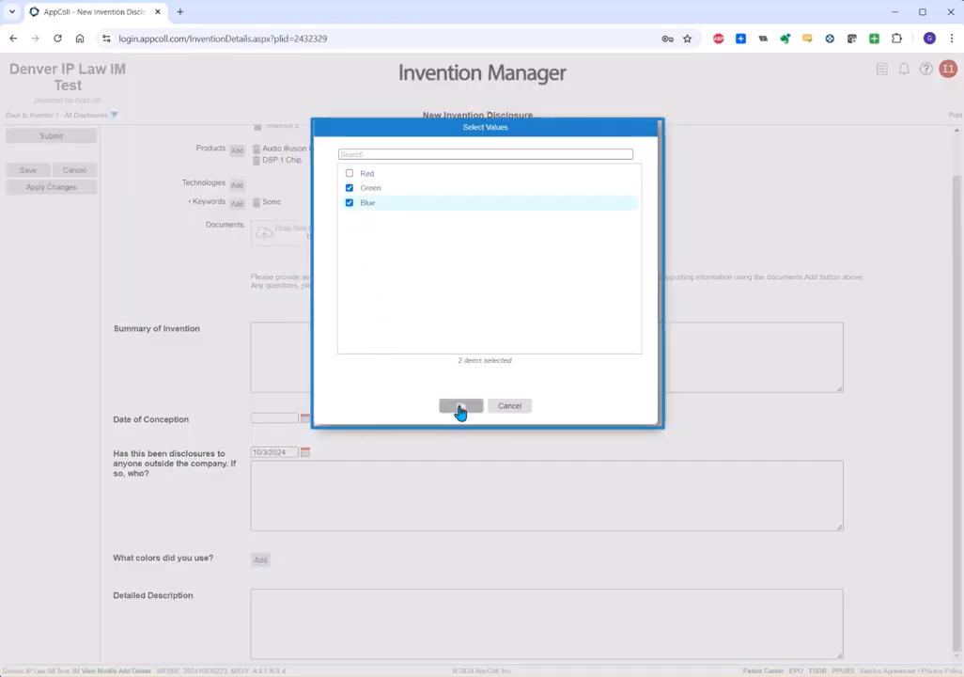
click(460, 406)
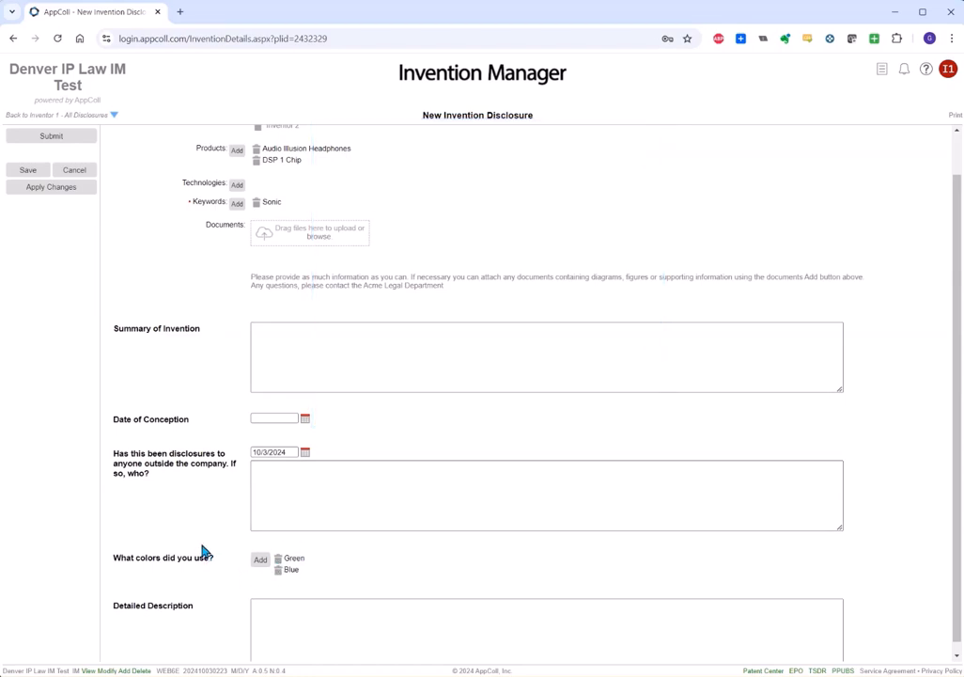
scroll(193, 545, down, 1)
click(308, 607)
click(332, 504)
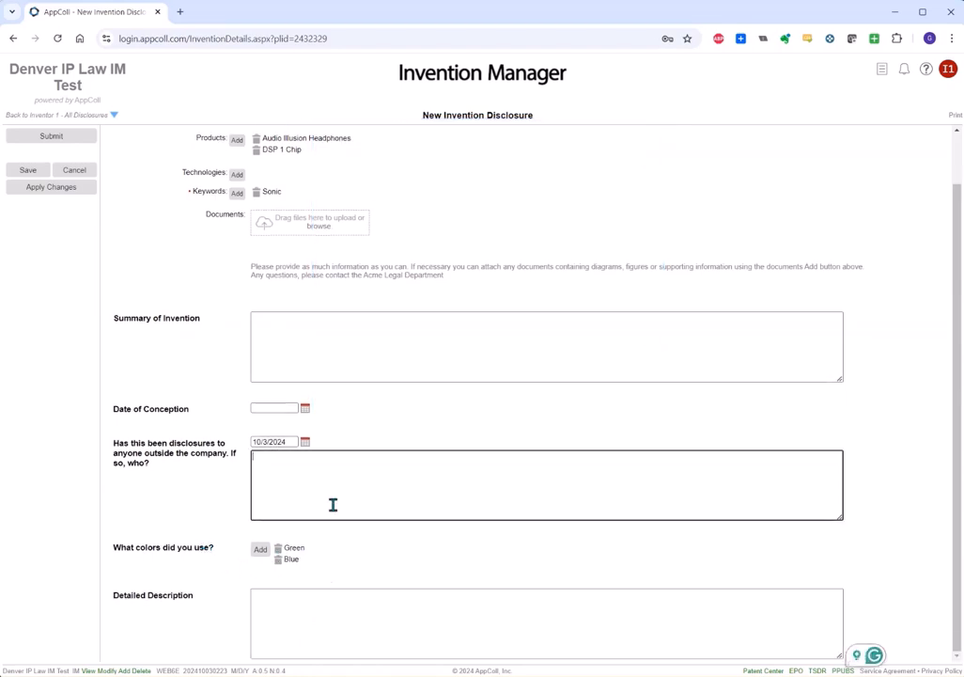
scroll(333, 505, up, 1)
scroll(333, 505, up, 1)
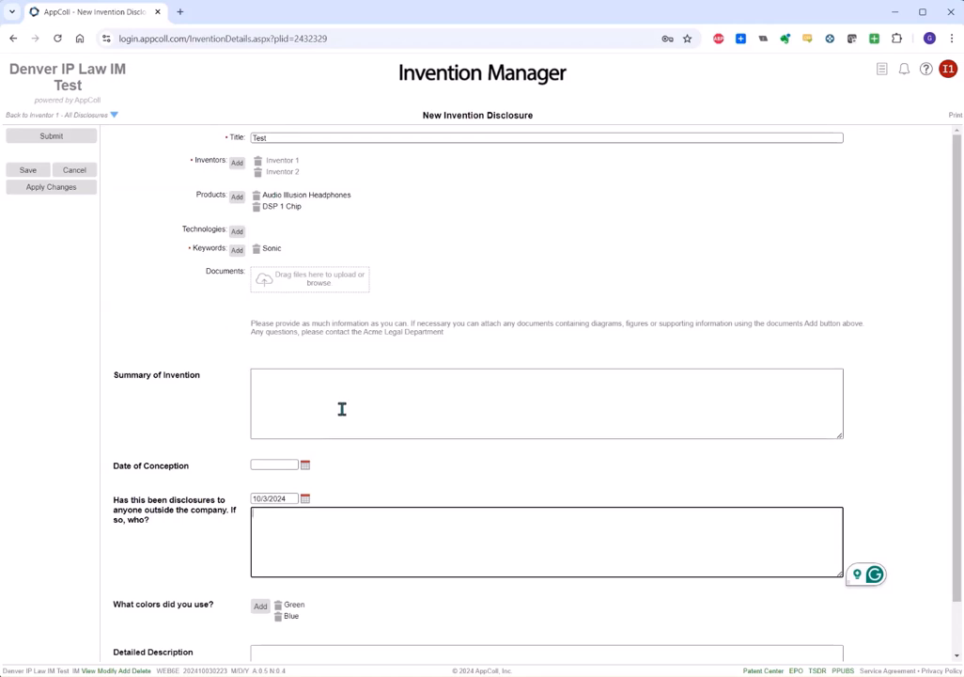
click(284, 383)
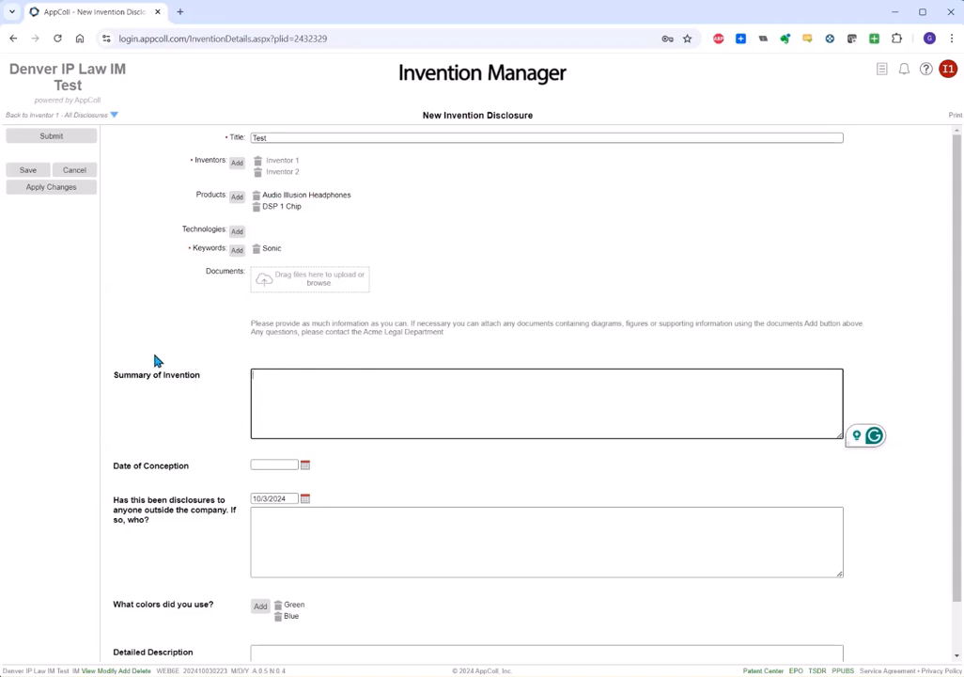
click(37, 191)
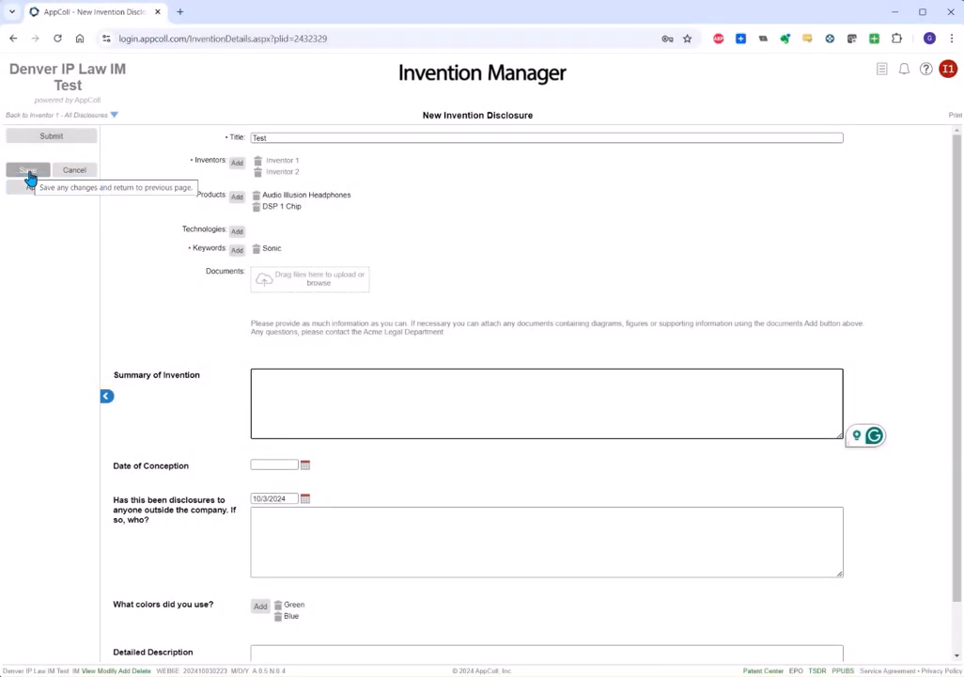
Apply changes and highlight the new IDF00015 reference and Unfinished status in the heading.
click(34, 189)
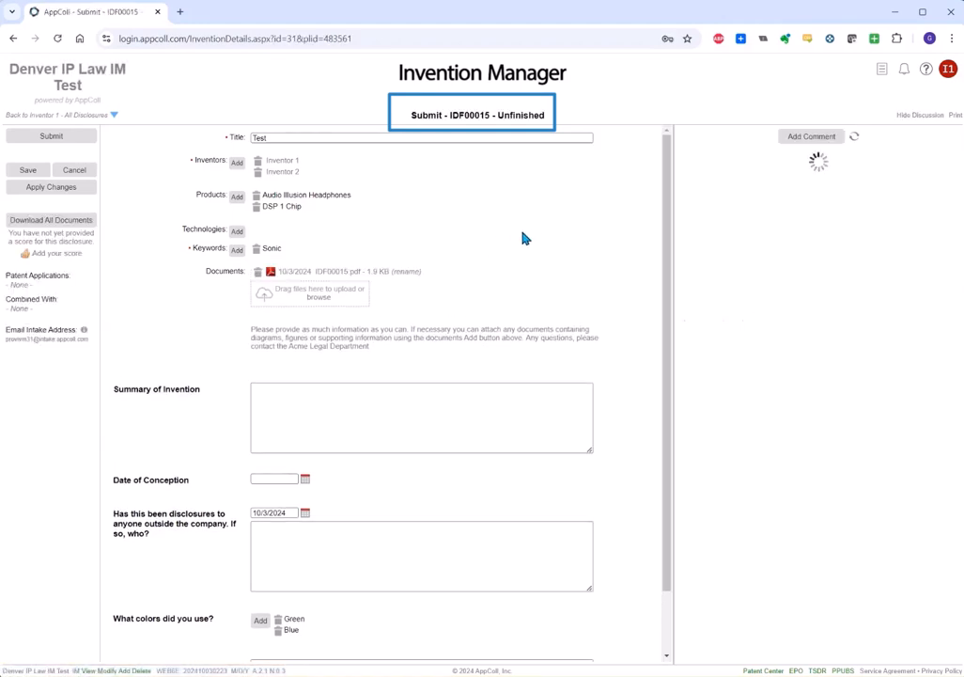
drag(491, 113, 449, 117)
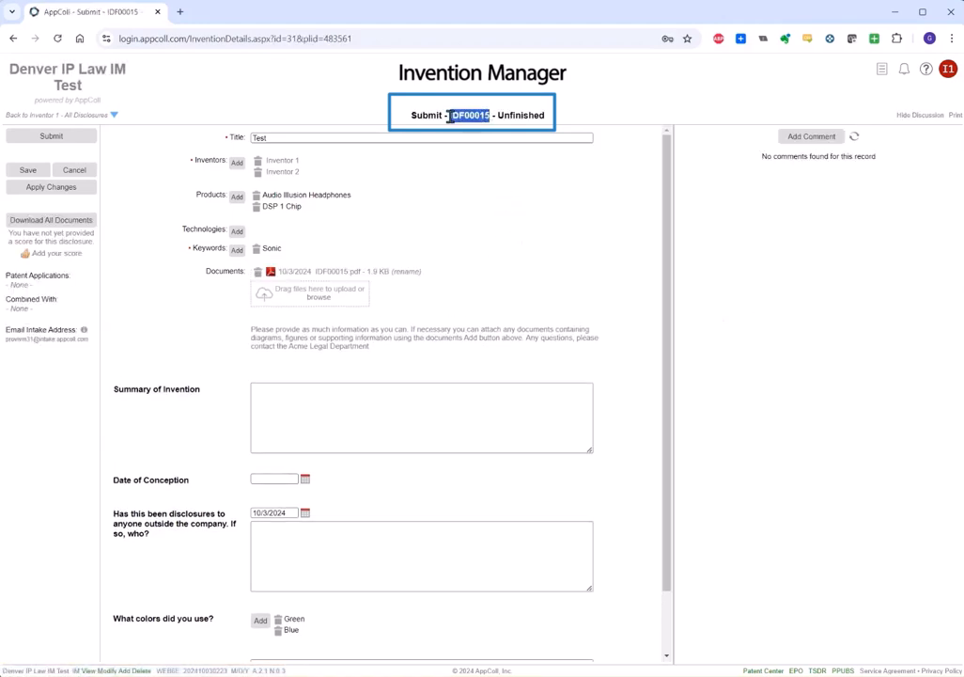
drag(546, 114, 500, 117)
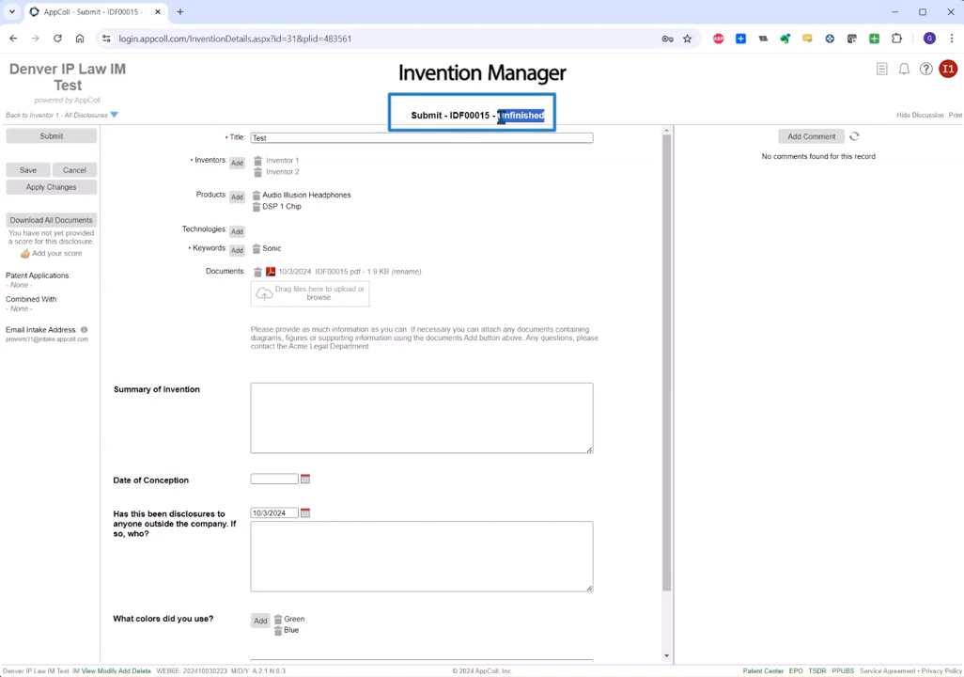
drag(442, 115, 409, 115)
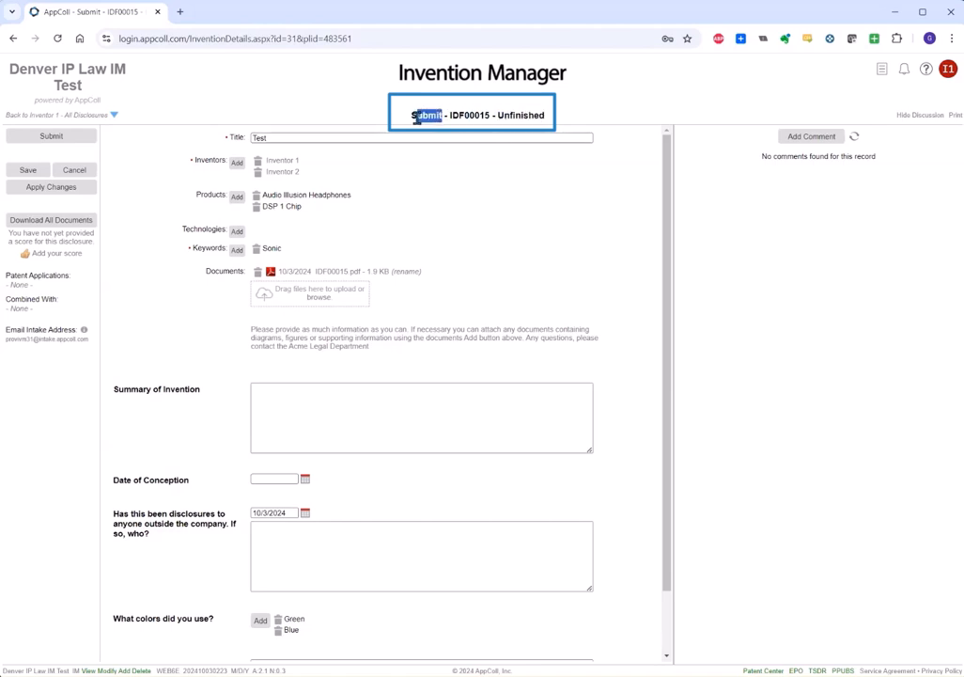
click(448, 176)
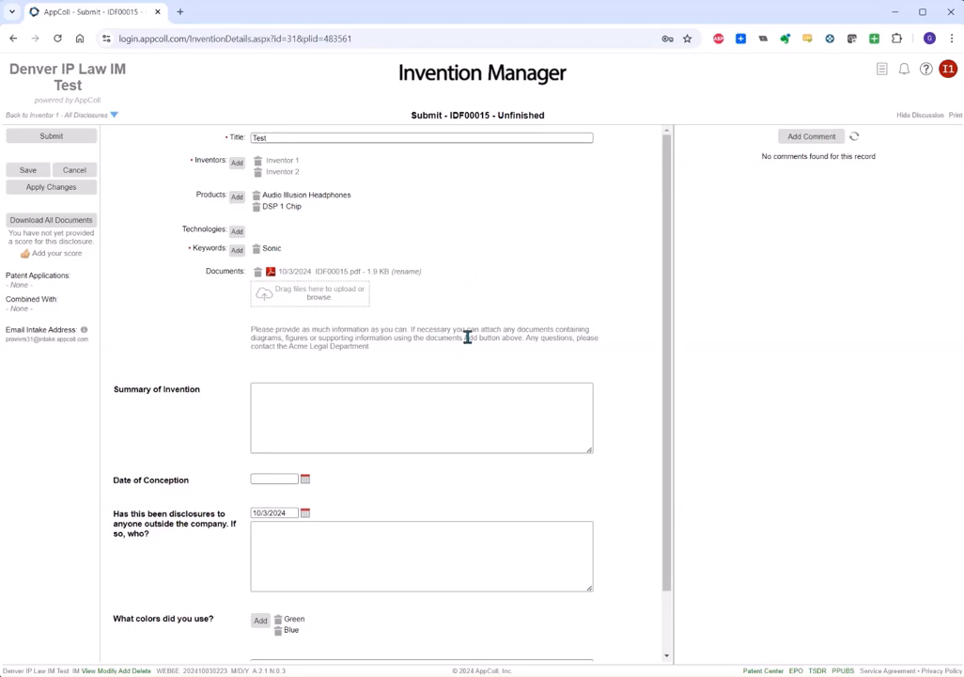
click(319, 281)
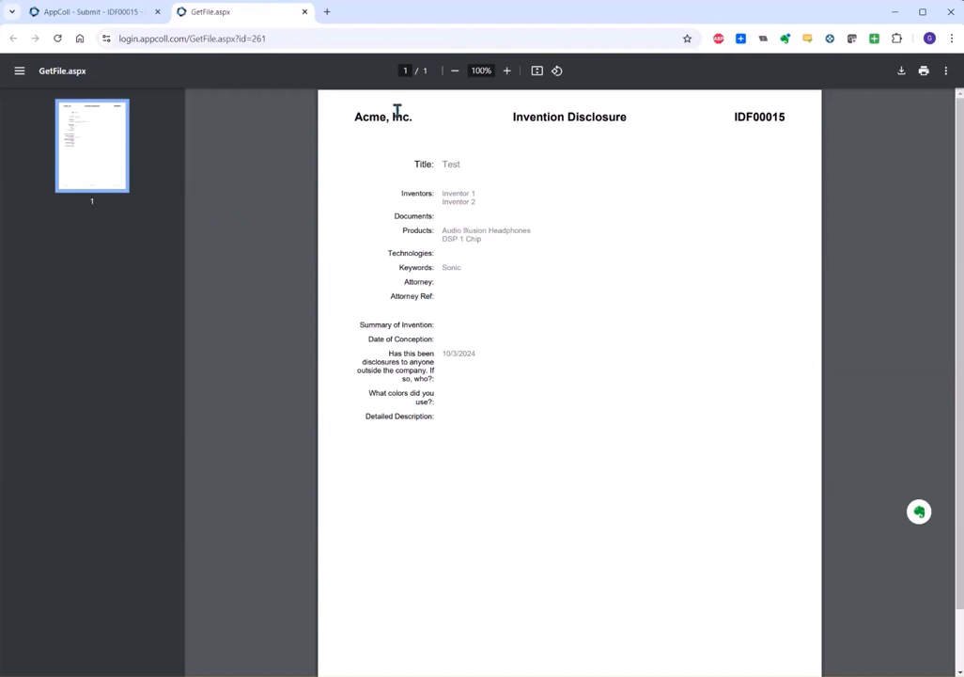
click(306, 13)
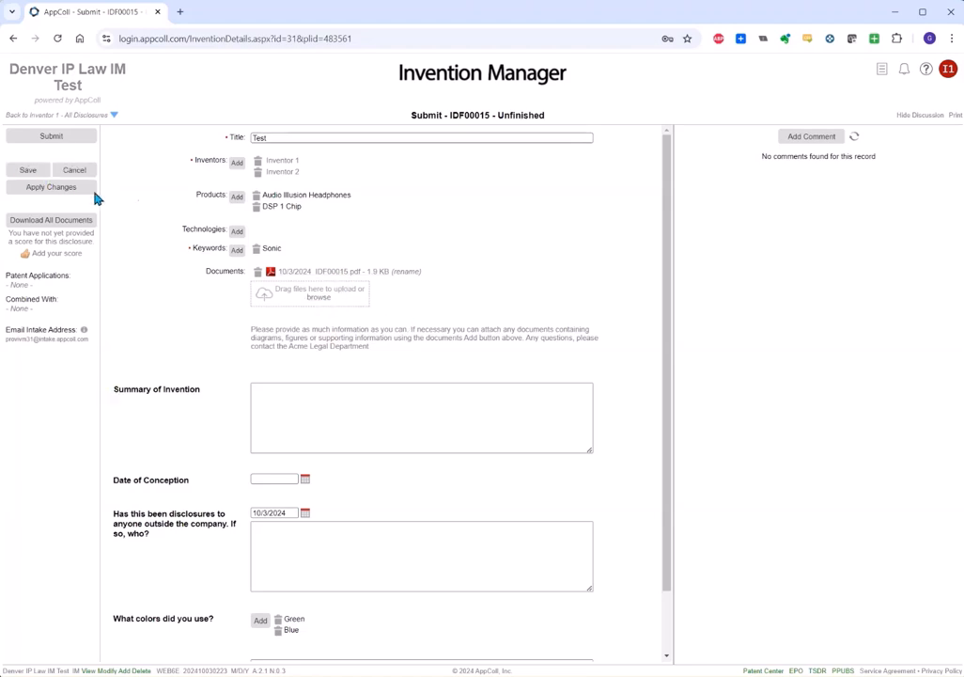
Return to the All Disclosures list of 9 entries and reopen IDF00015.
click(407, 270)
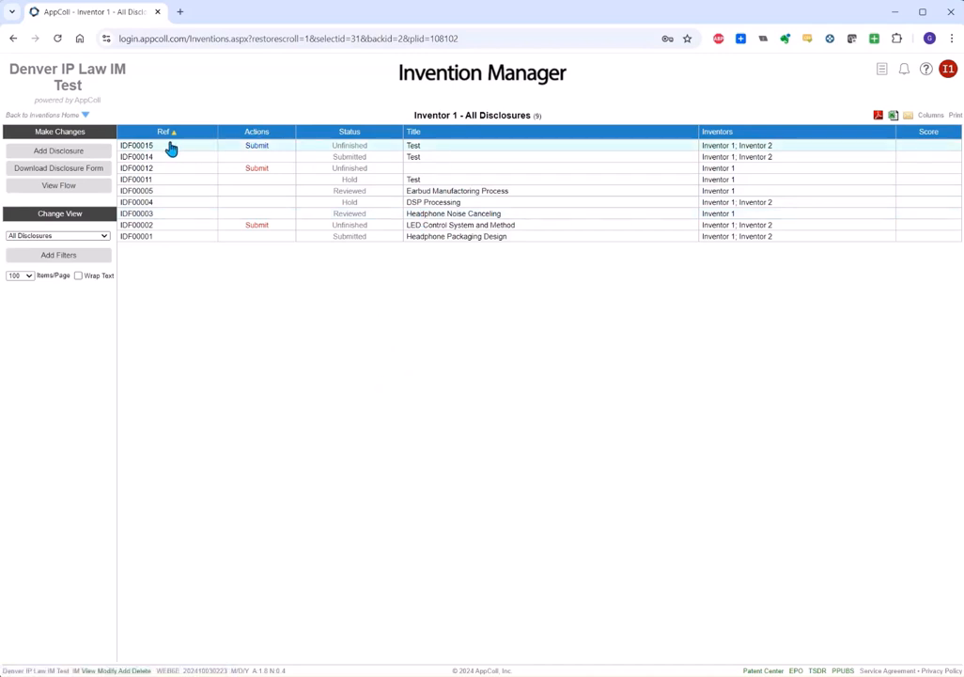
click(225, 151)
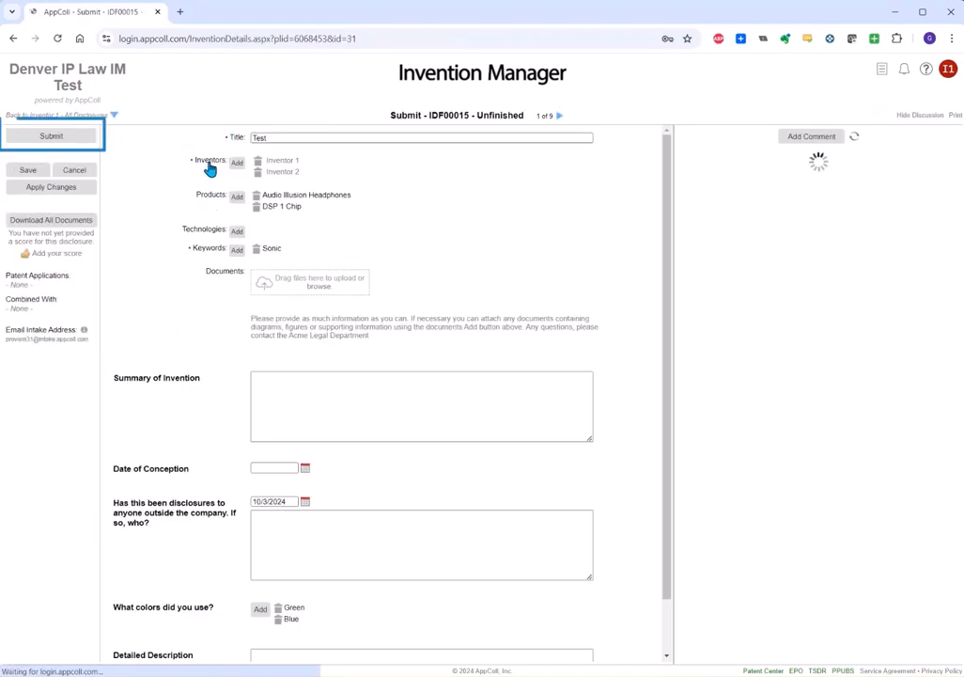
Submit IDF00015, entering 'How's this idea?' in the Ok to submit? dialog.
click(54, 136)
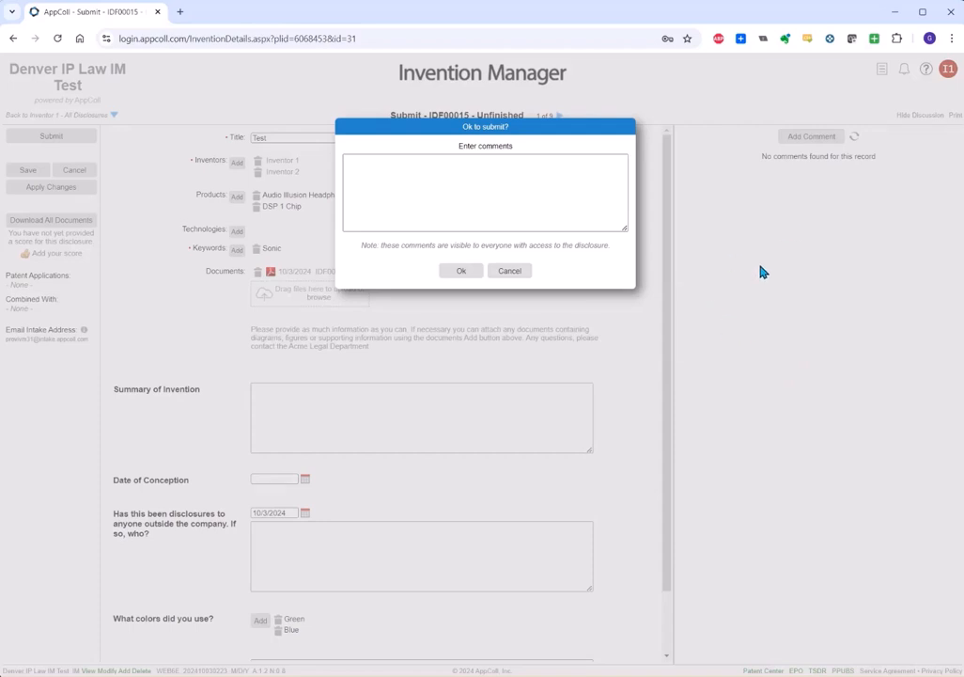
click(461, 202)
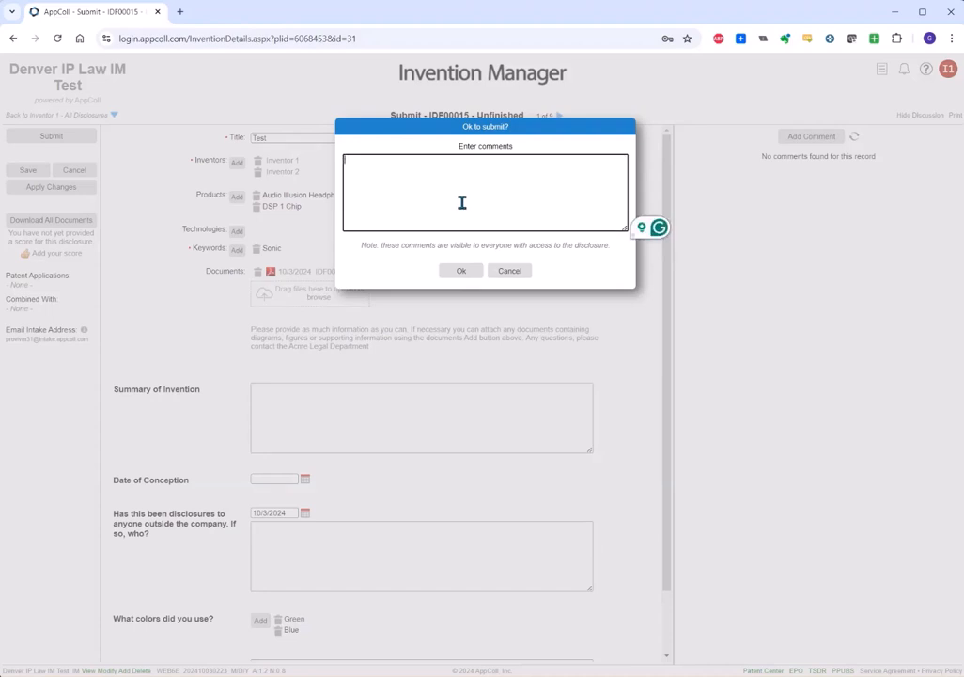
text(How's this id)
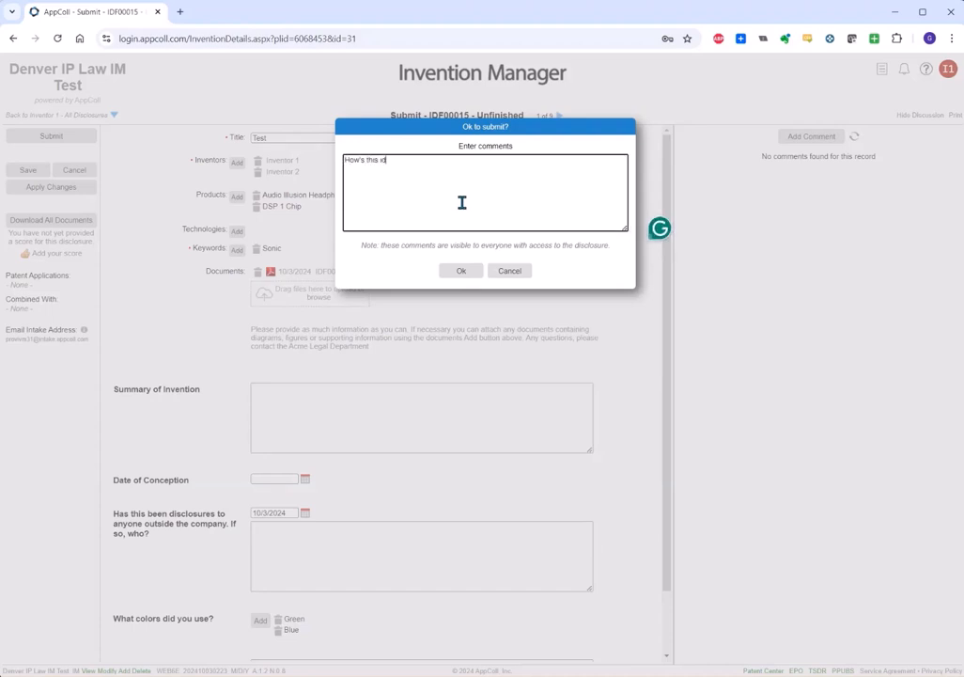
text(ea?)
click(460, 270)
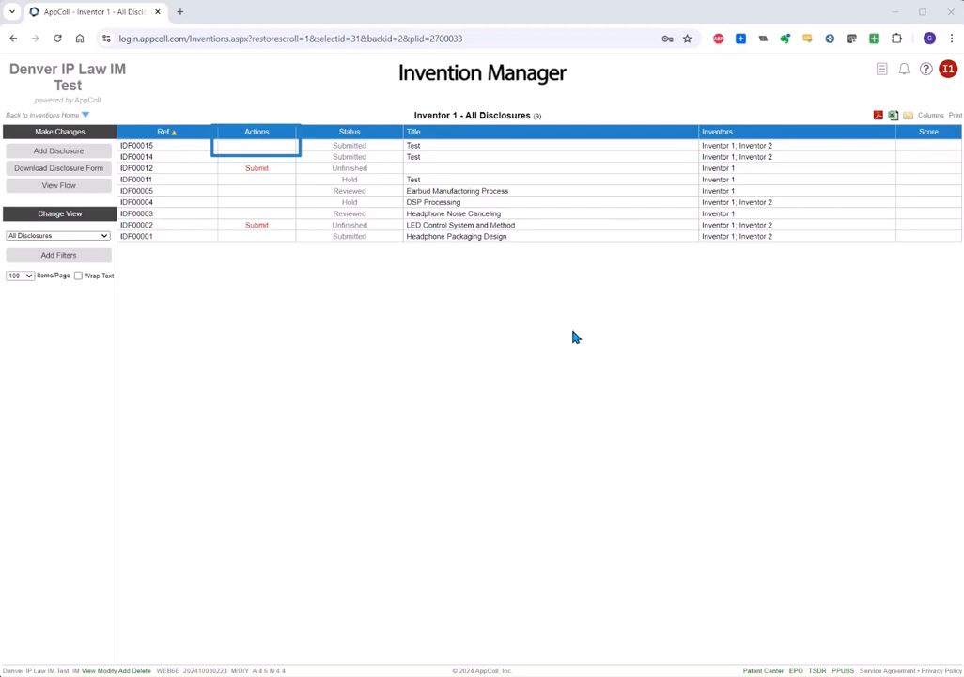
click(56, 188)
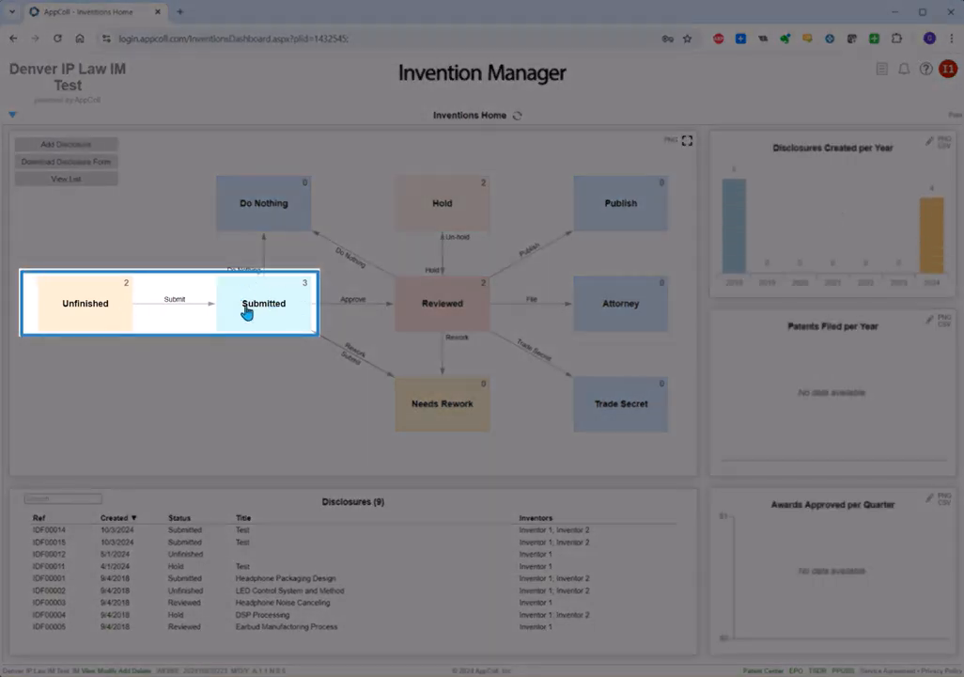
click(298, 296)
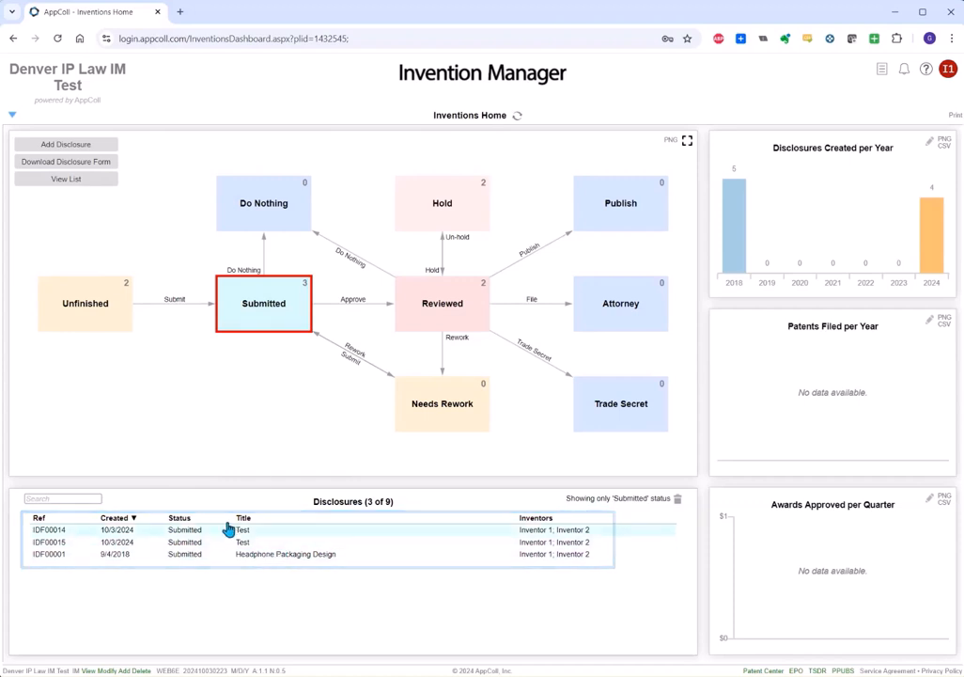
click(65, 182)
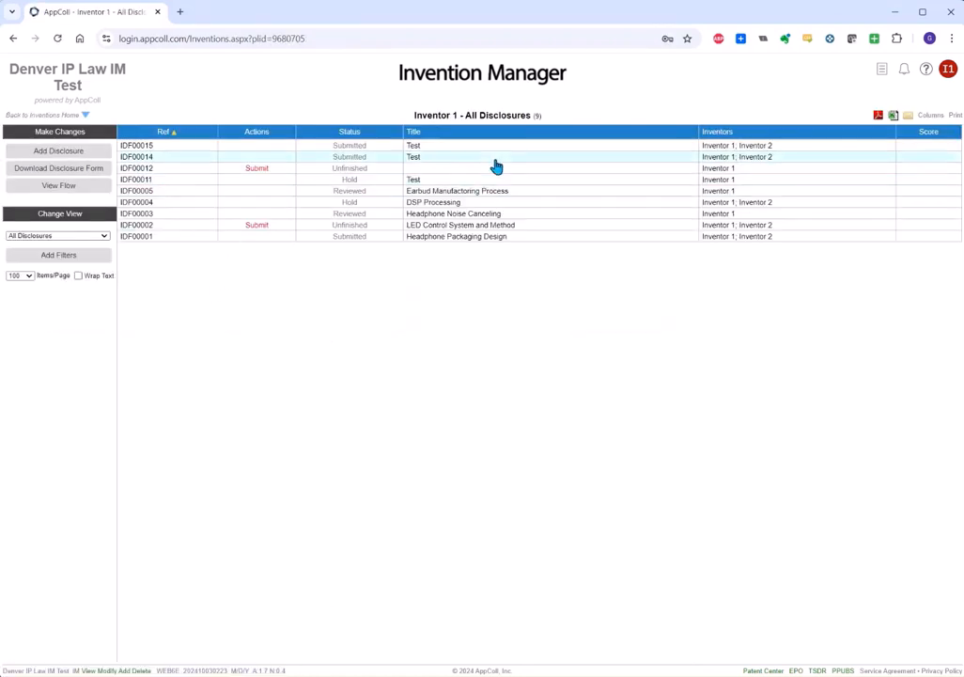
Open IDF00015 from the All Disclosures list to view its 'How's this idea?' comment.
click(506, 148)
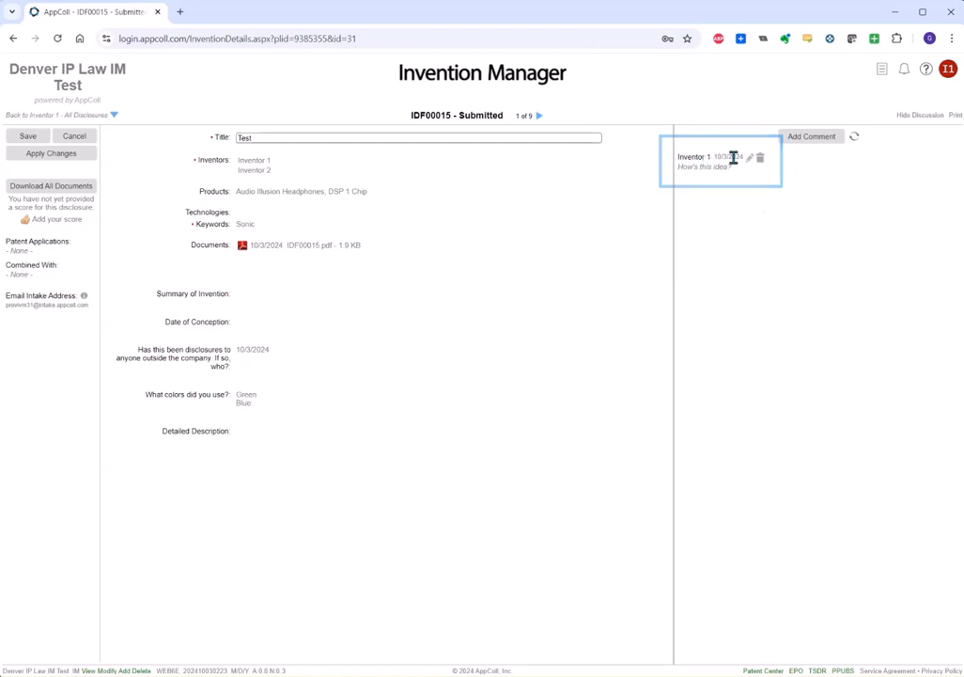
Post a second comment, '2nd comments', below the existing comment on IDF00015.
drag(733, 171, 670, 173)
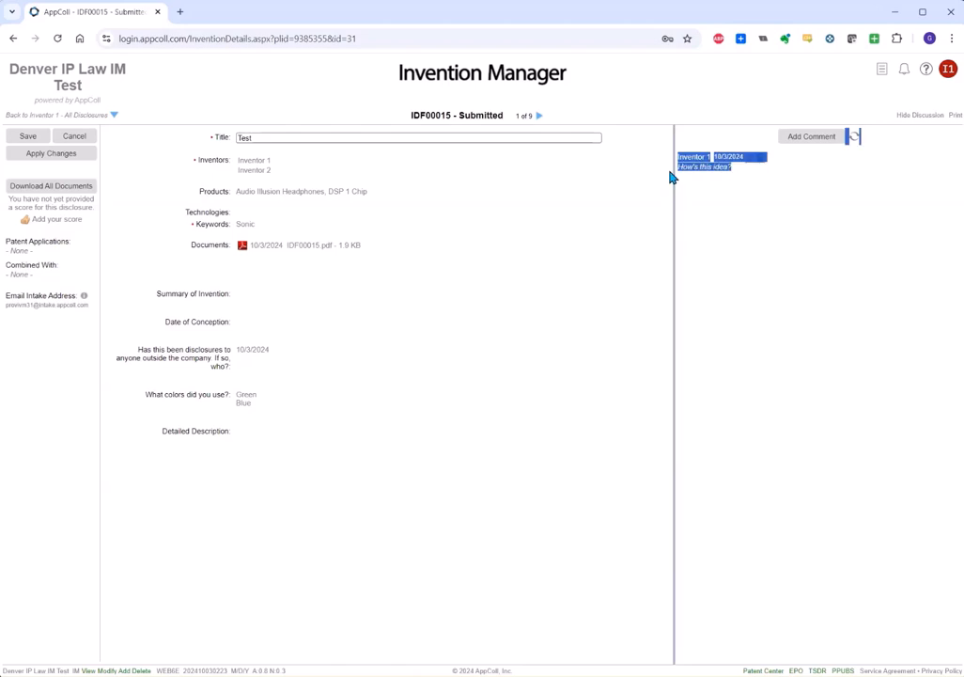
click(706, 207)
click(812, 139)
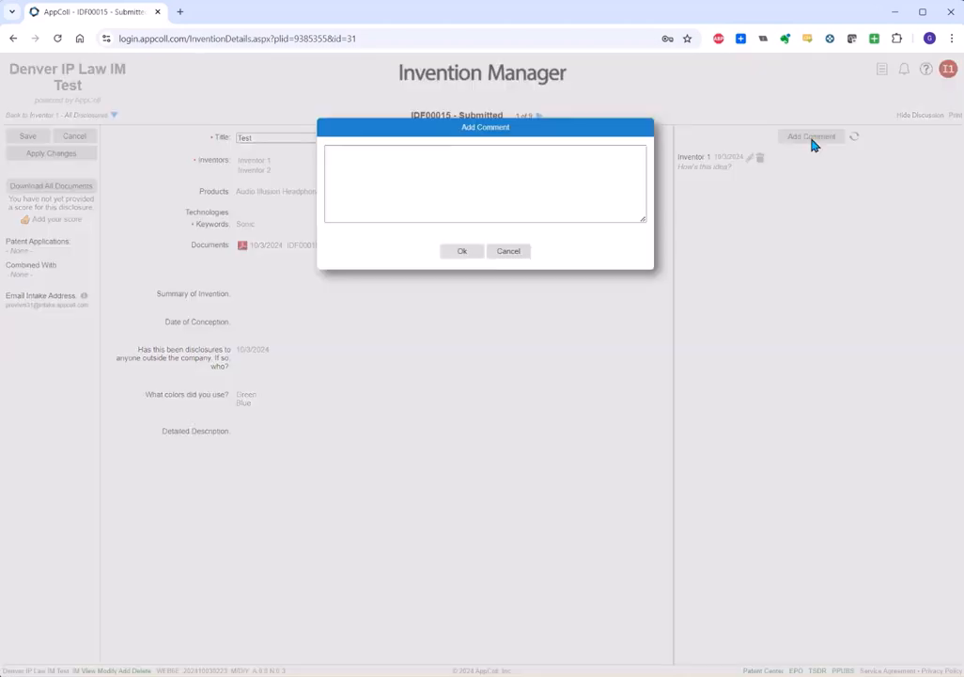
text(2n)
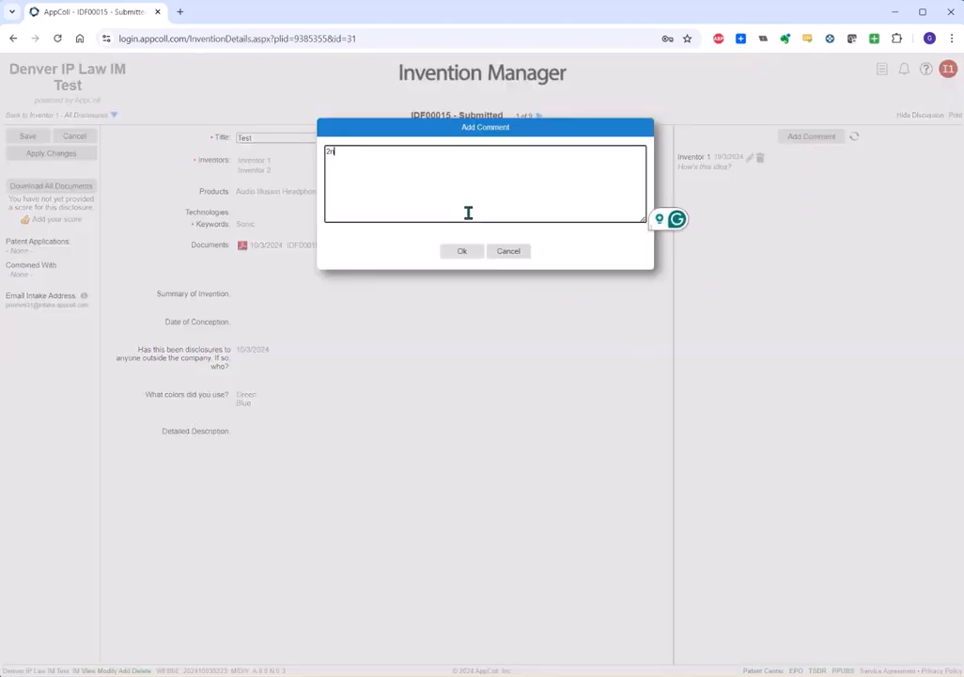
text(d comments)
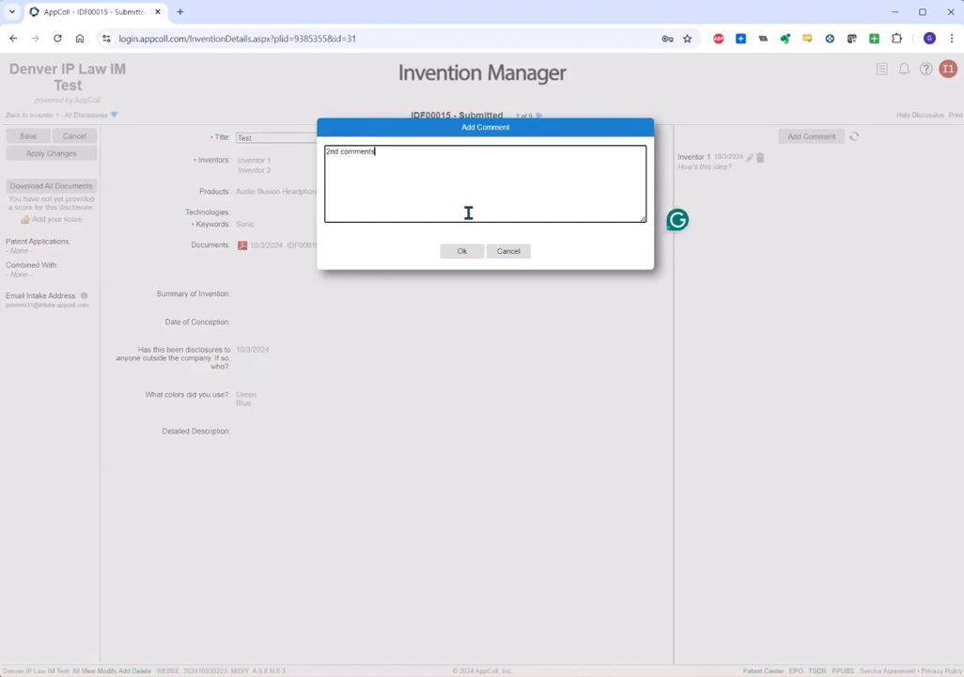
click(462, 251)
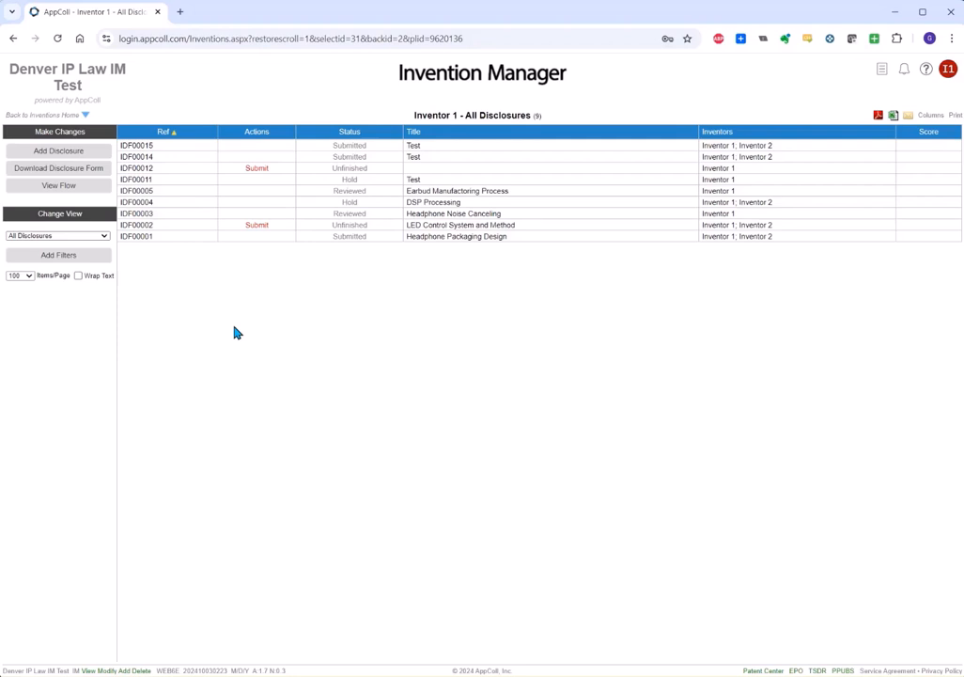
Open the Inventions Home flow dashboard showing three Submitted disclosures.
click(70, 188)
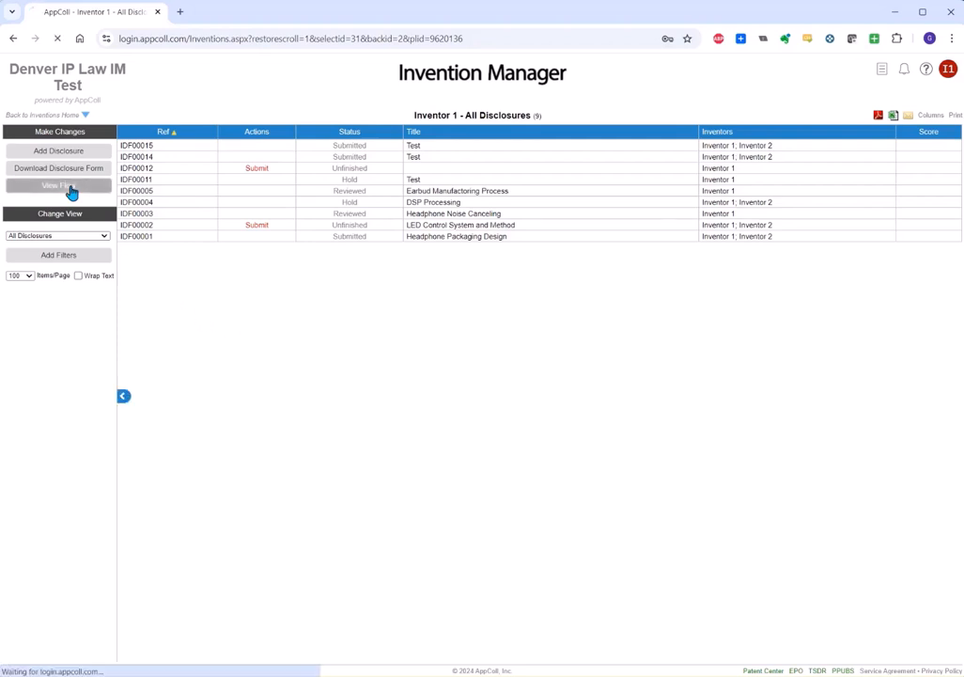